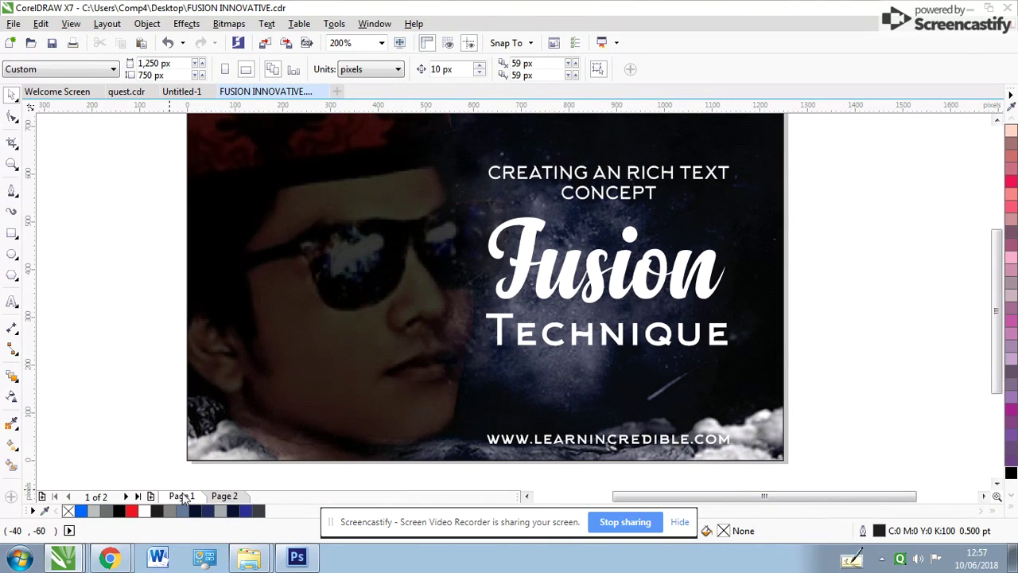
On Page 2, type the word HIT as text on the black page
click(224, 496)
click(12, 302)
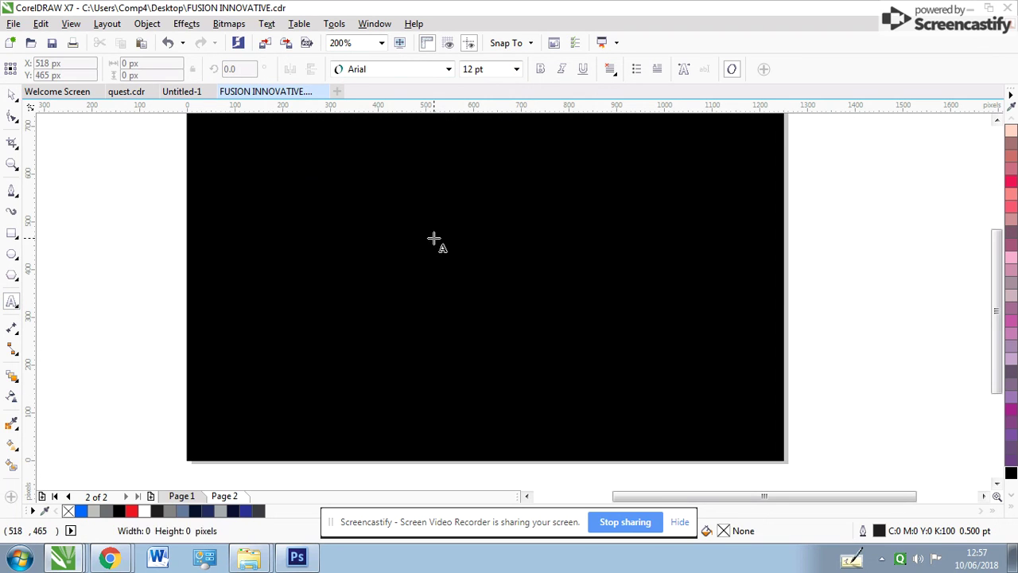
click(434, 241)
scroll(525, 287, right, 5)
click(600, 277)
scroll(517, 297, up, 2)
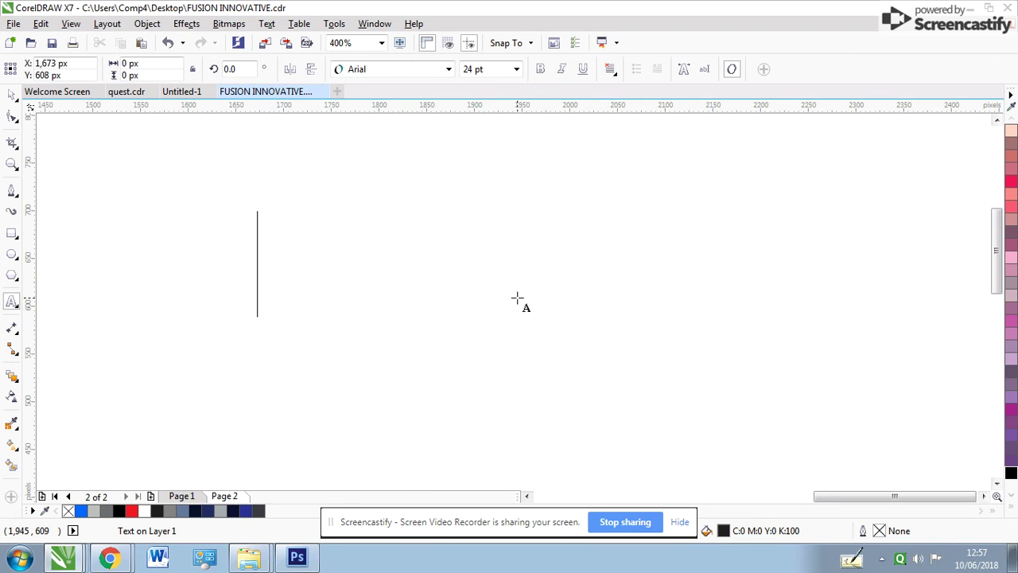
text(HIT)
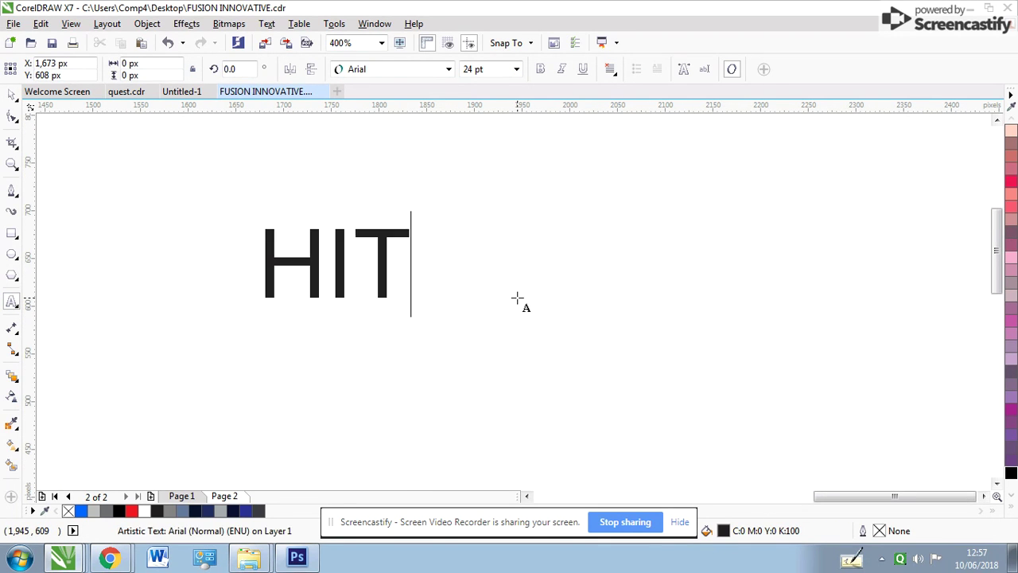
Set HIT in the Anydore script font and change it to Title Case 'Hit'
key(ctrl+a)
click(386, 70)
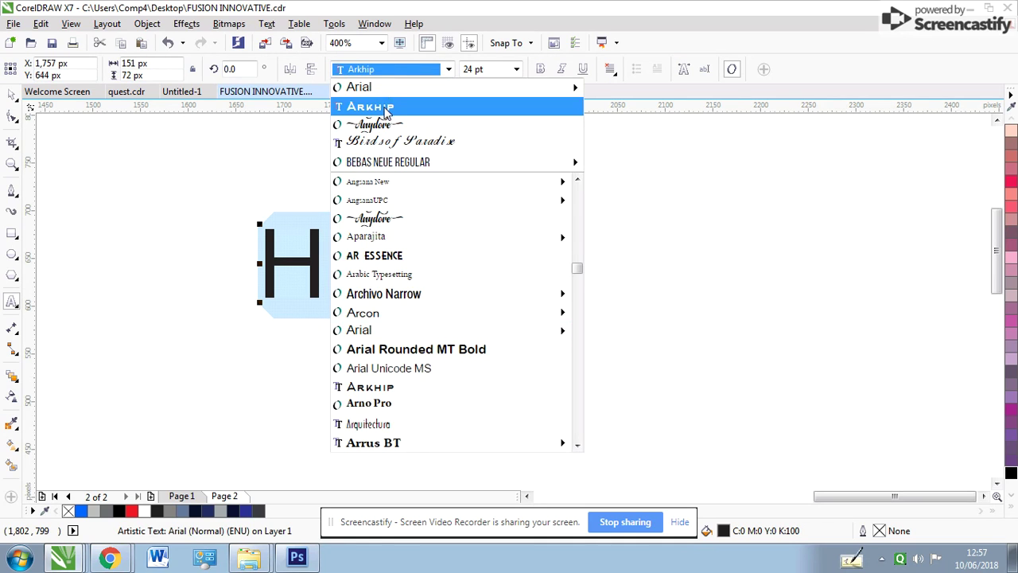
click(370, 104)
click(398, 72)
click(390, 124)
key(shift+F3)
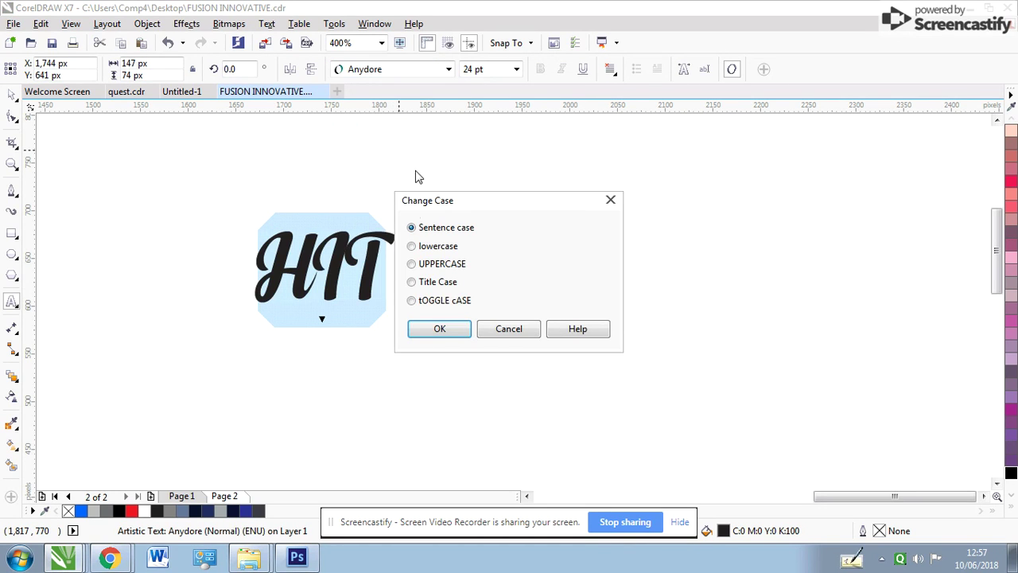
click(424, 284)
click(439, 329)
click(12, 94)
Fill the Hit text teal and enlarge it to about 88 pt
scroll(517, 306, down, 3)
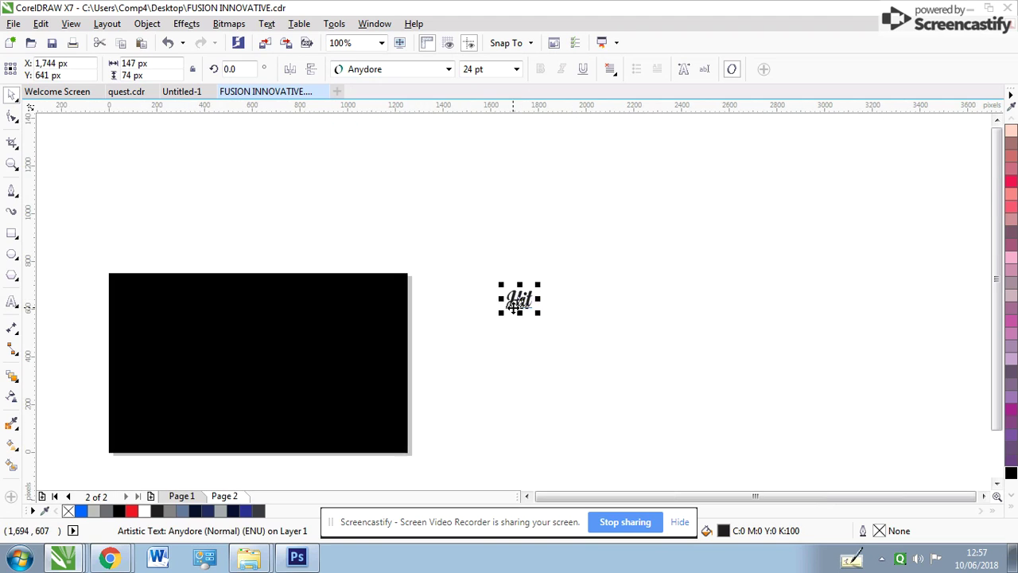
scroll(332, 358, up, 1)
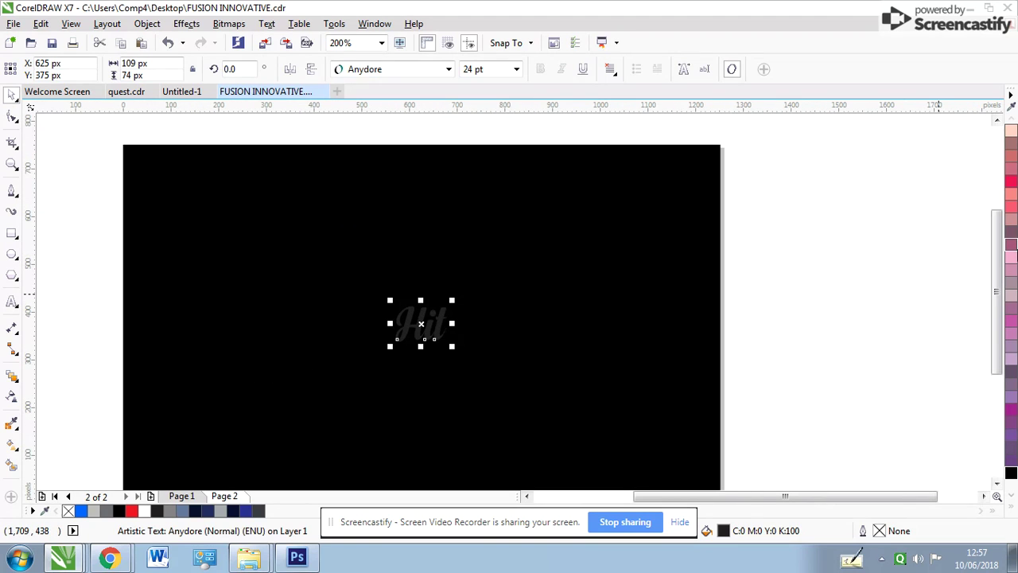
click(1012, 510)
click(972, 258)
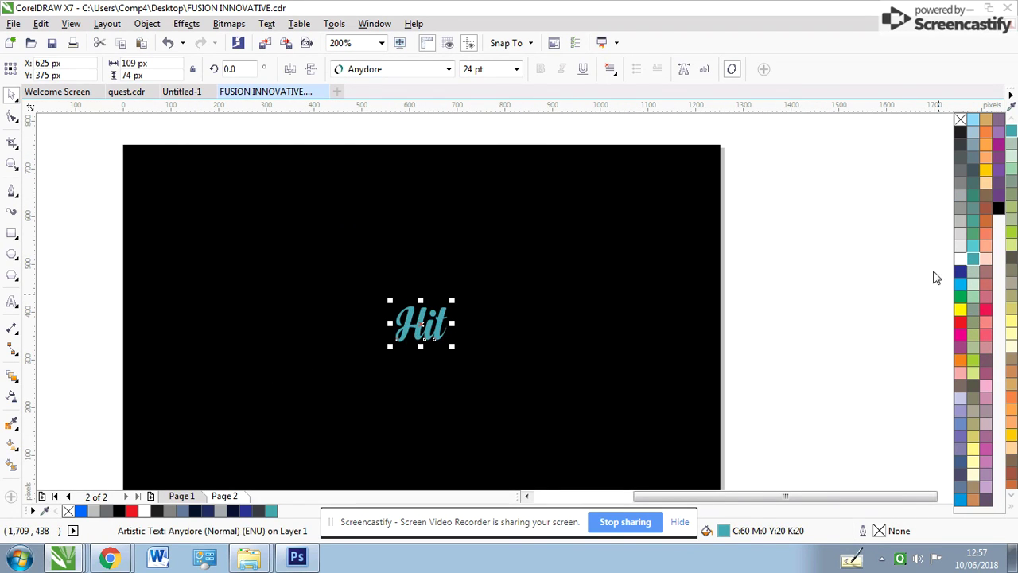
click(447, 315)
click(449, 311)
drag(452, 301, 513, 239)
scroll(537, 306, up, 1)
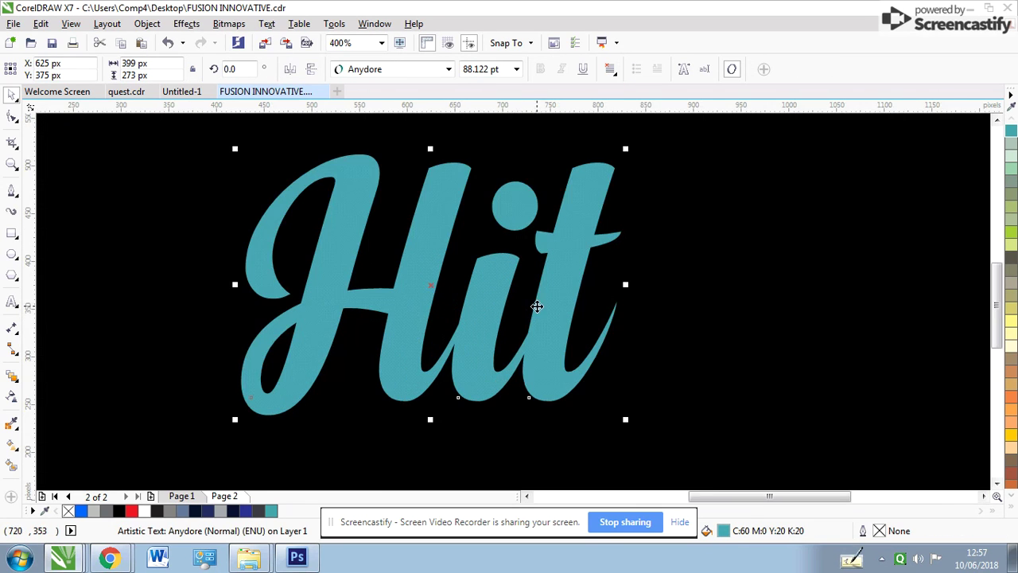
click(1009, 508)
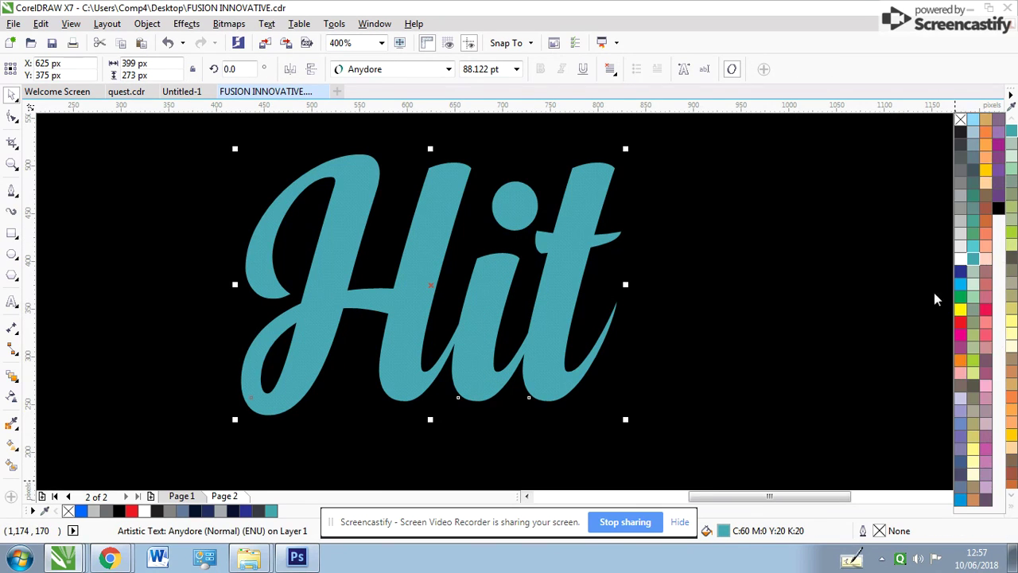
Outline the teal Hit in white at 2.0 pt width with round corners
right_click(961, 260)
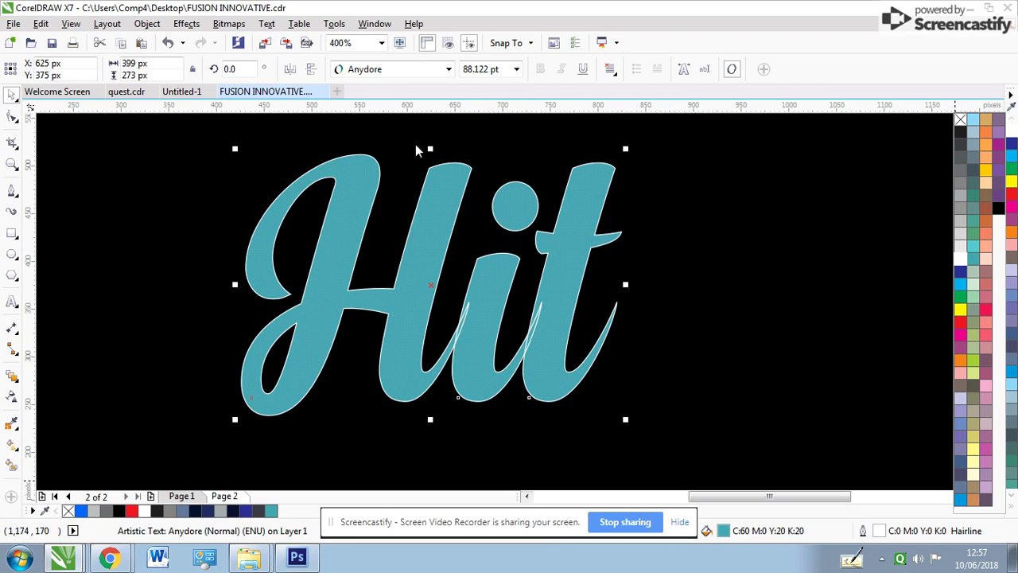
key(F12)
click(413, 181)
click(384, 266)
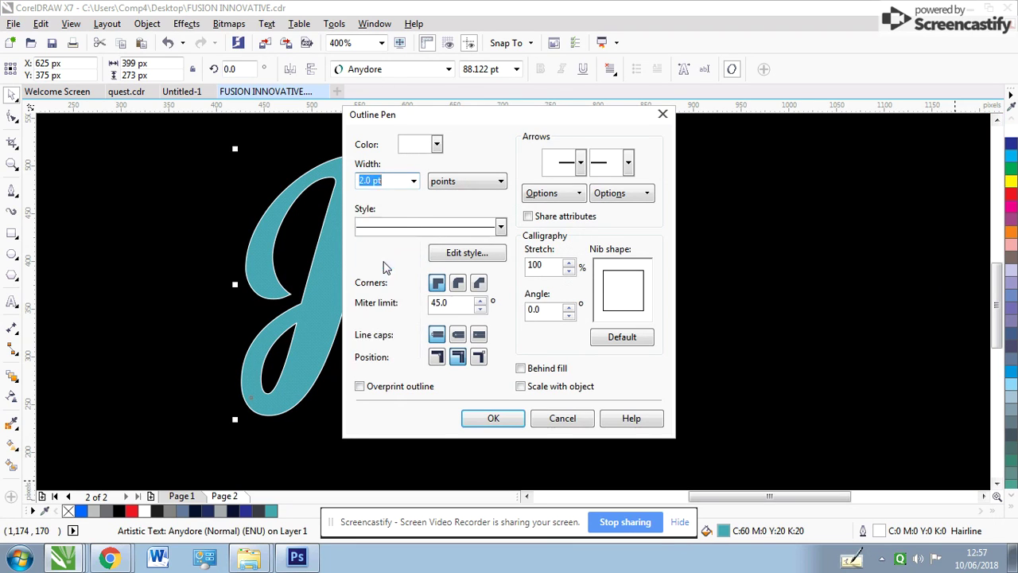
key(Return)
key(F12)
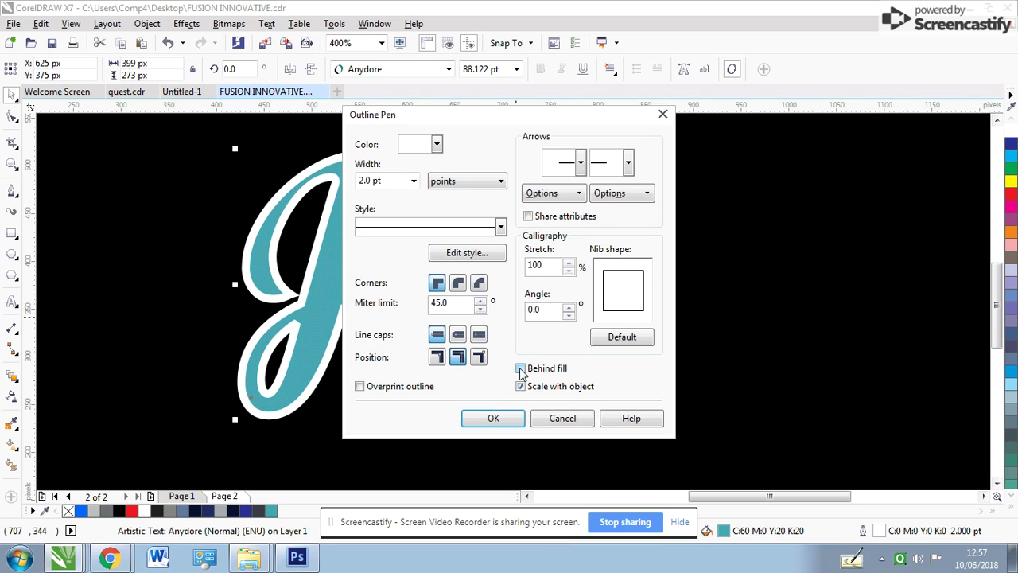
click(458, 284)
key(Return)
scroll(509, 307, down, 1)
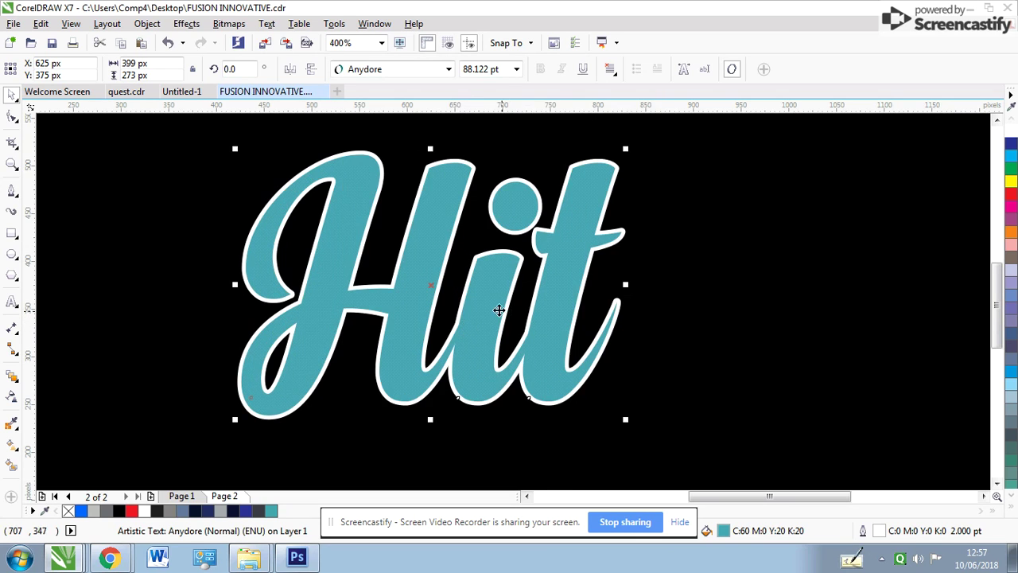
scroll(484, 311, down, 1)
scroll(519, 303, up, 3)
Make a golden yellow copy of Hit, offset down-right, placed behind the teal text
drag(540, 298, 553, 315)
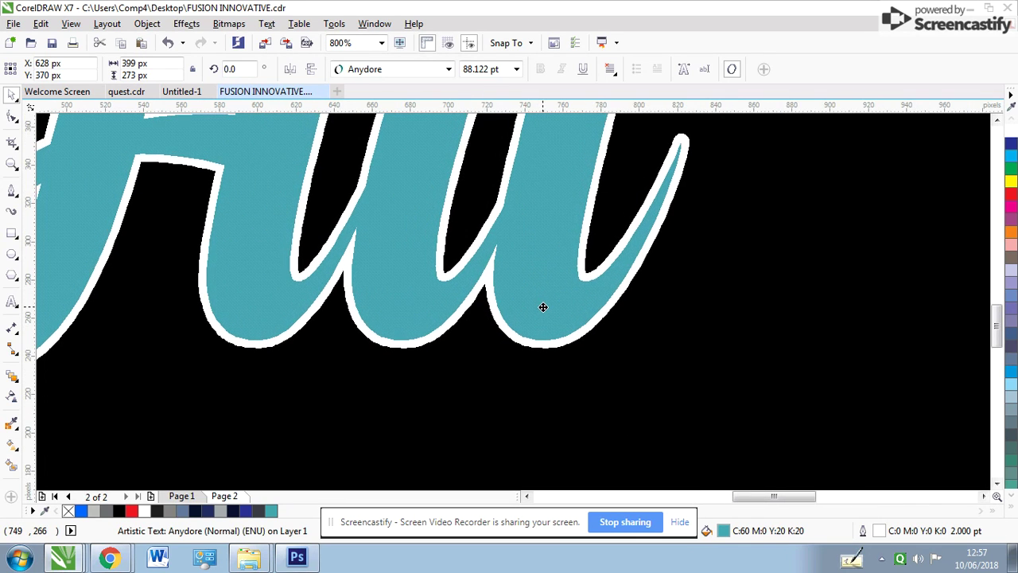
key(Down)
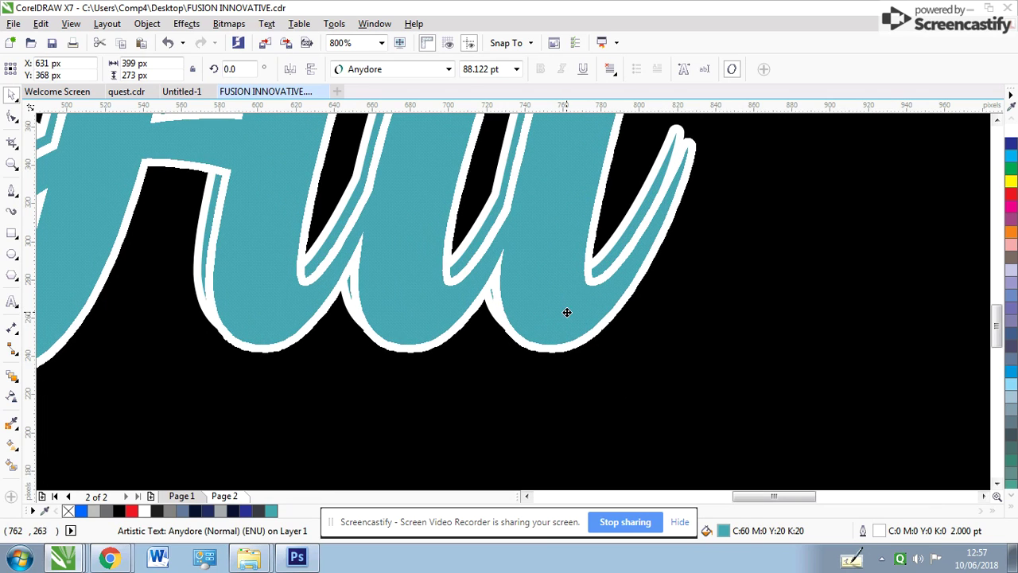
key(Down)
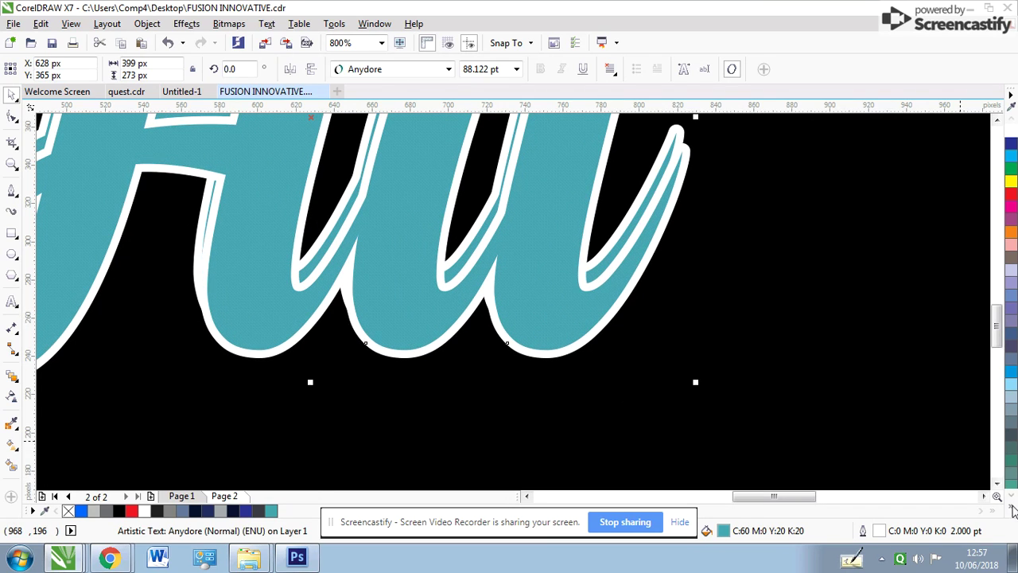
click(1013, 510)
click(986, 171)
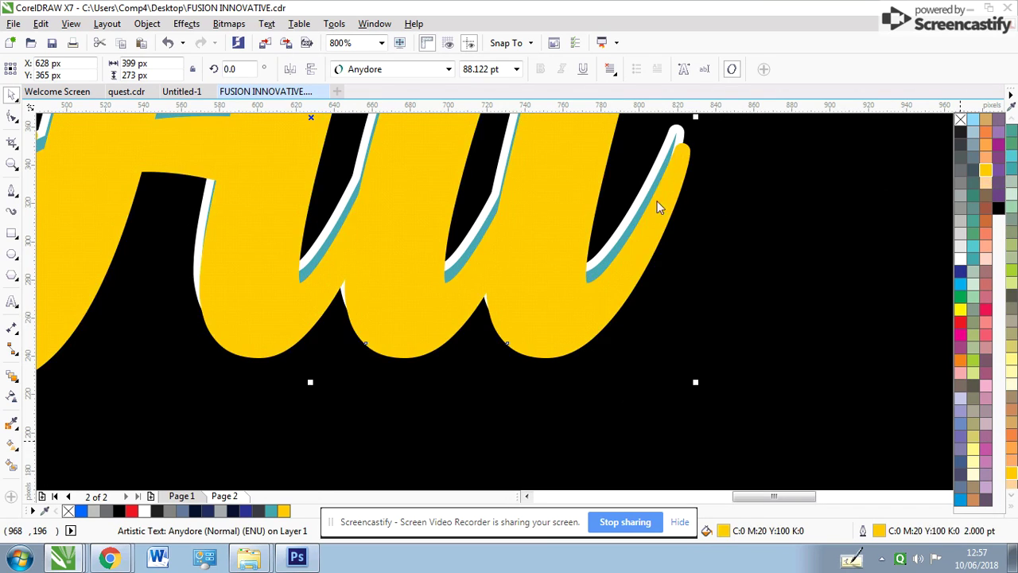
key(Tab)
key(shift+Page_Up)
Blend the yellow copy into the teal Hit in 20 steps to form a solid shadow
scroll(511, 295, down, 2)
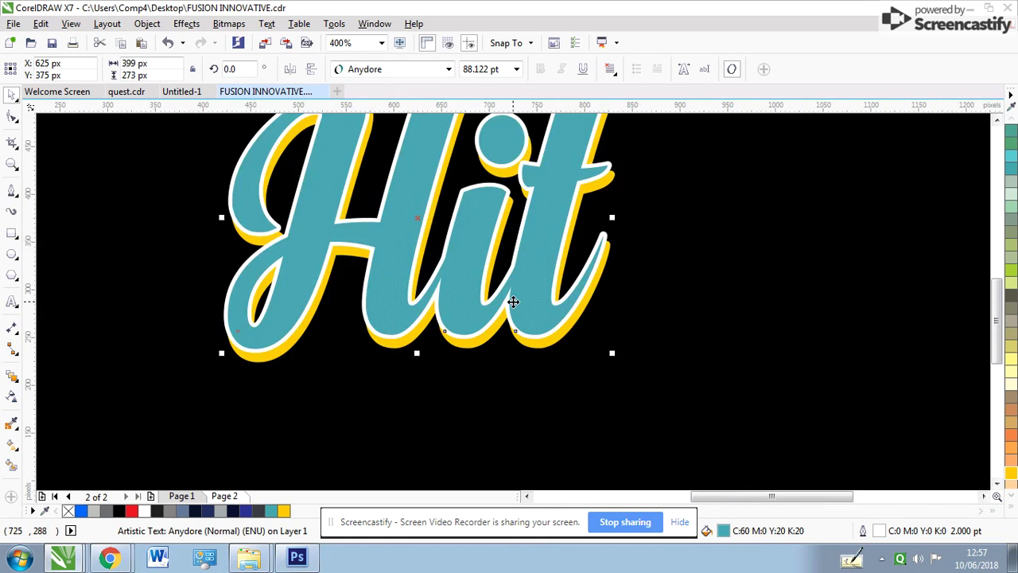
scroll(530, 300, up, 2)
scroll(515, 302, down, 2)
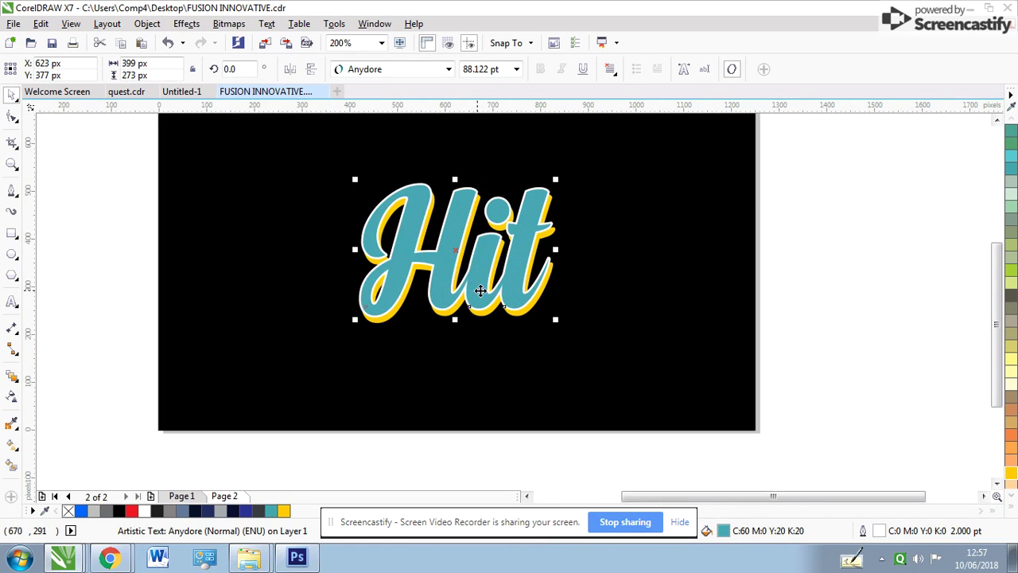
scroll(497, 294, up, 1)
scroll(514, 301, up, 2)
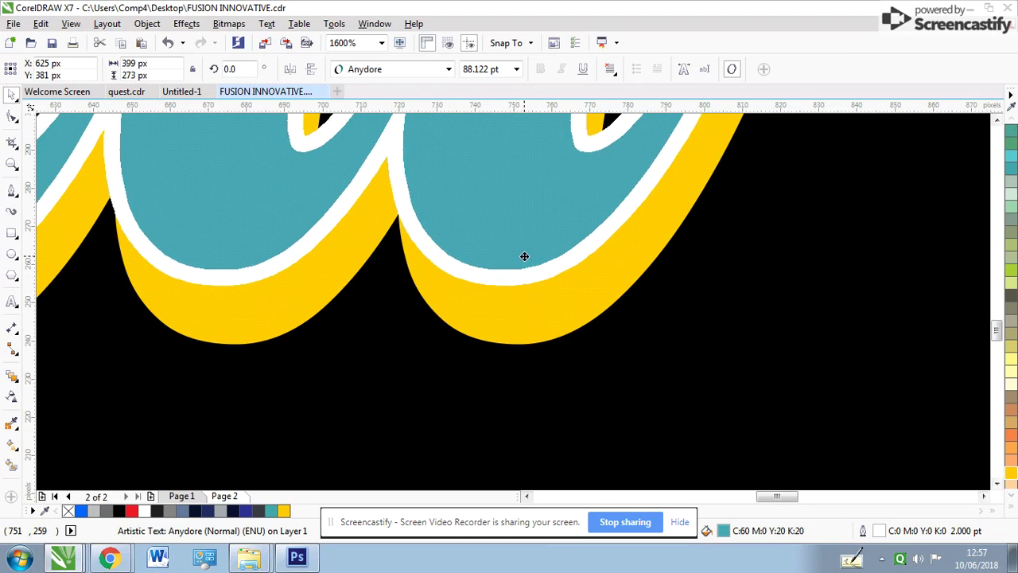
drag(525, 263, 522, 263)
click(12, 376)
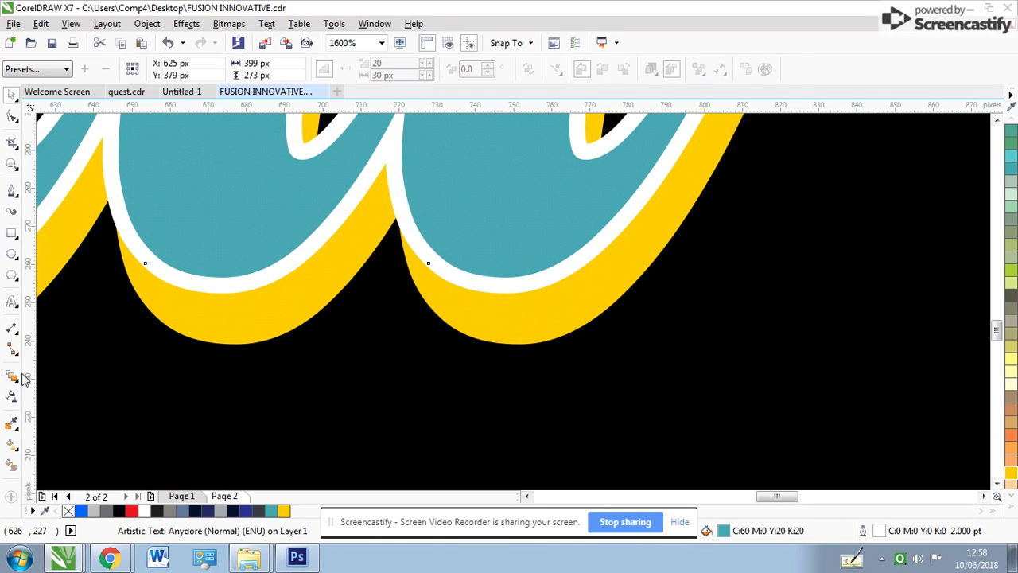
drag(568, 337, 540, 295)
scroll(541, 298, down, 3)
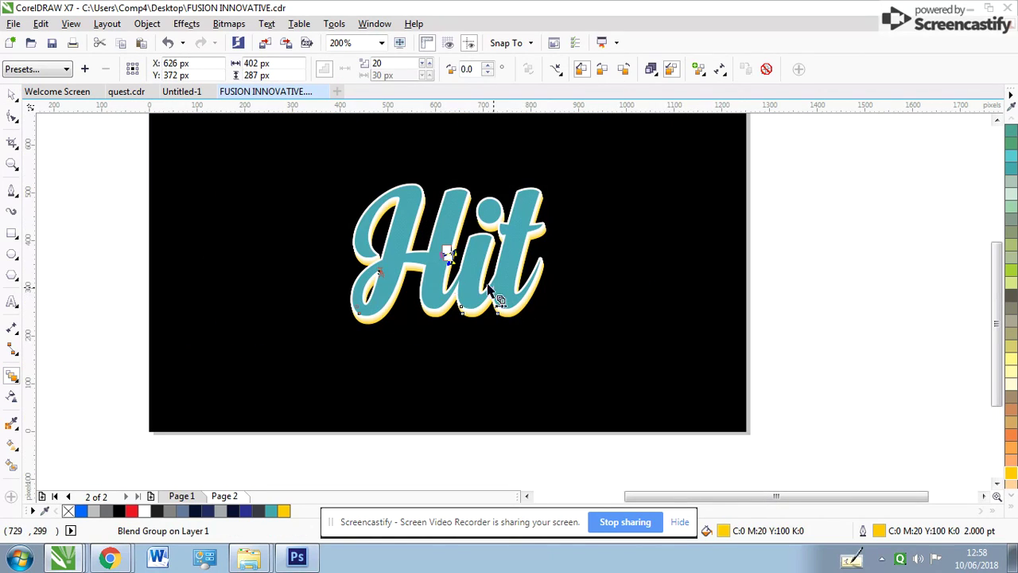
click(12, 94)
scroll(397, 286, down, 1)
scroll(469, 290, up, 1)
click(469, 262)
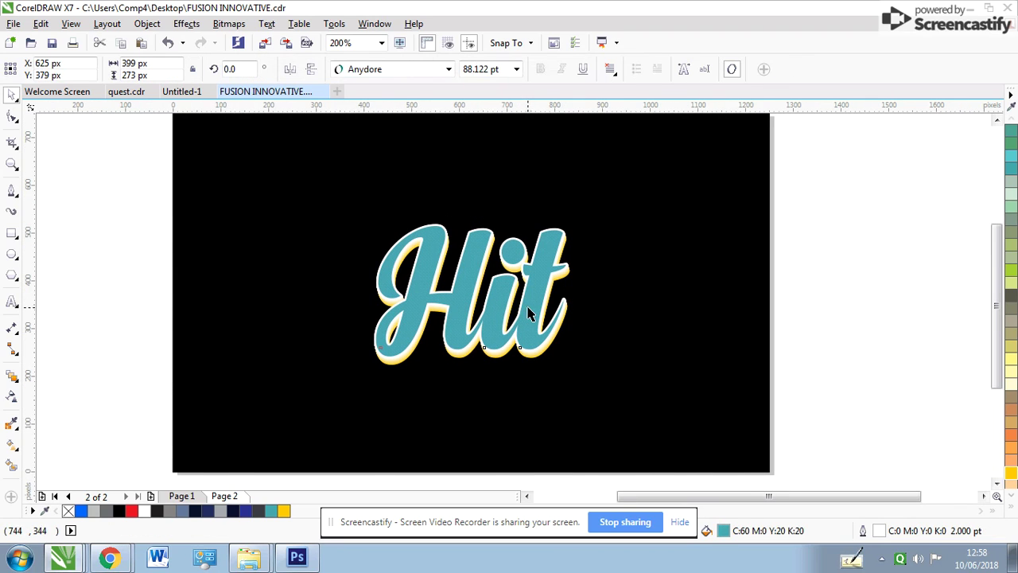
Change the Hit outline colour to black
right_click(207, 511)
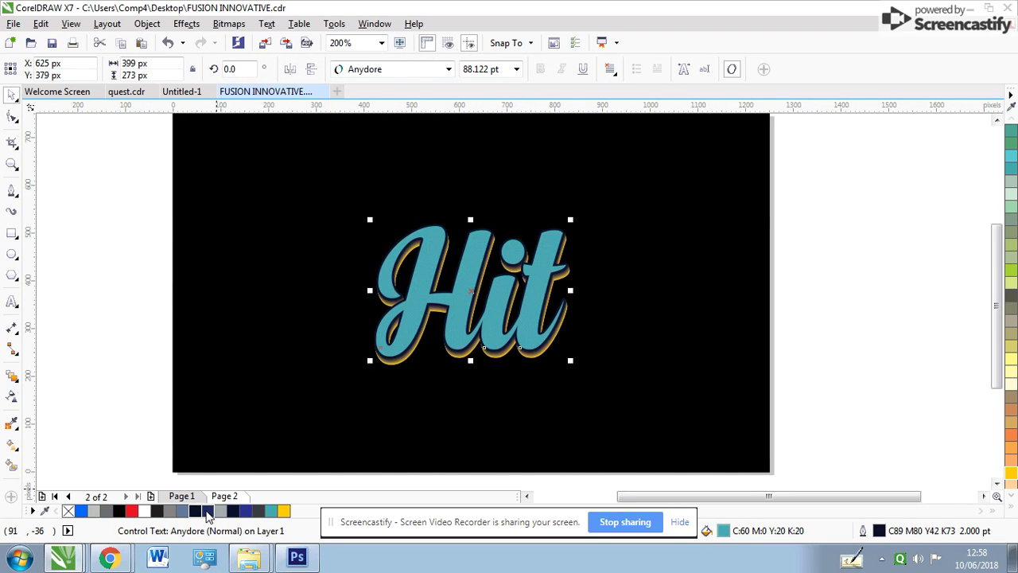
right_click(195, 511)
right_click(121, 512)
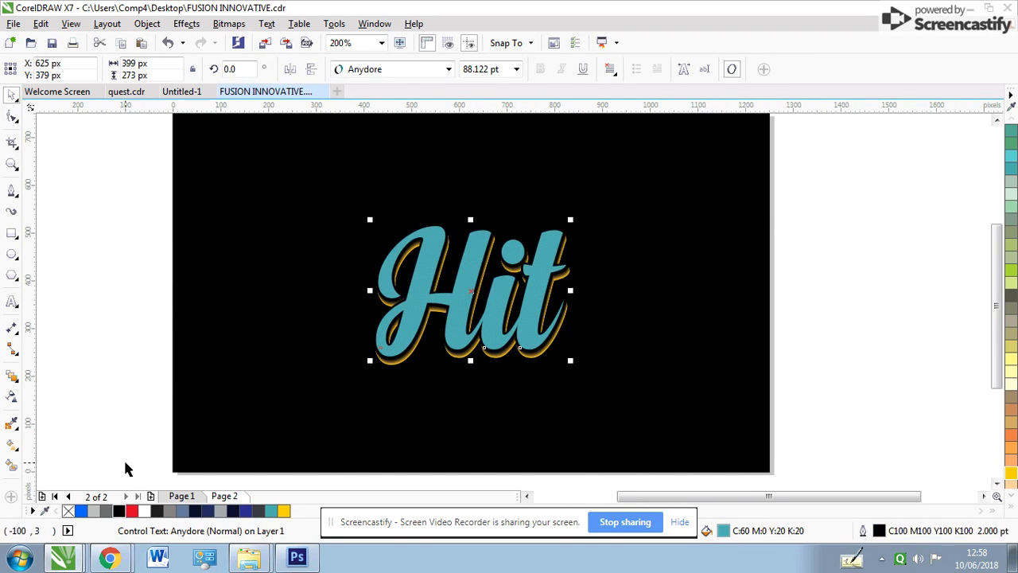
Fill Hit with a linear teal-to-white gradient running top to bottom
click(95, 379)
mouse_move(96, 413)
mouse_down()
mouse_move(586, 256)
mouse_move(542, 248)
mouse_up()
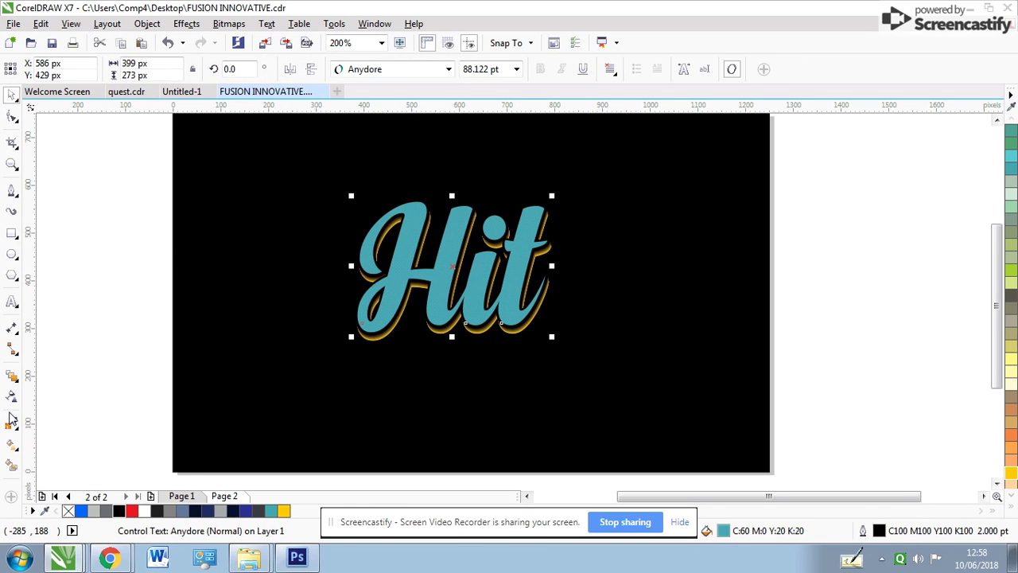
click(12, 445)
drag(446, 231, 440, 303)
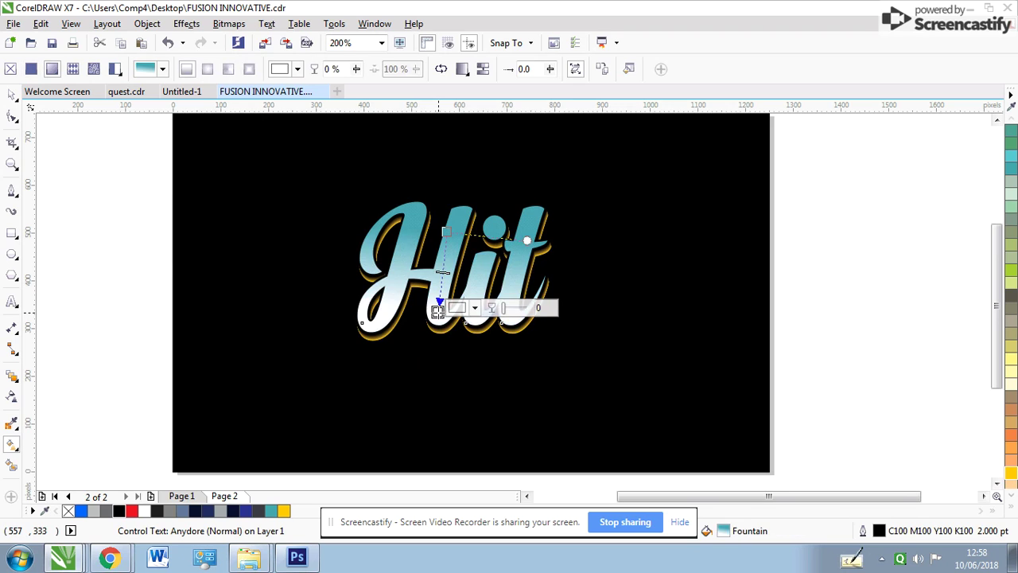
click(12, 95)
click(49, 187)
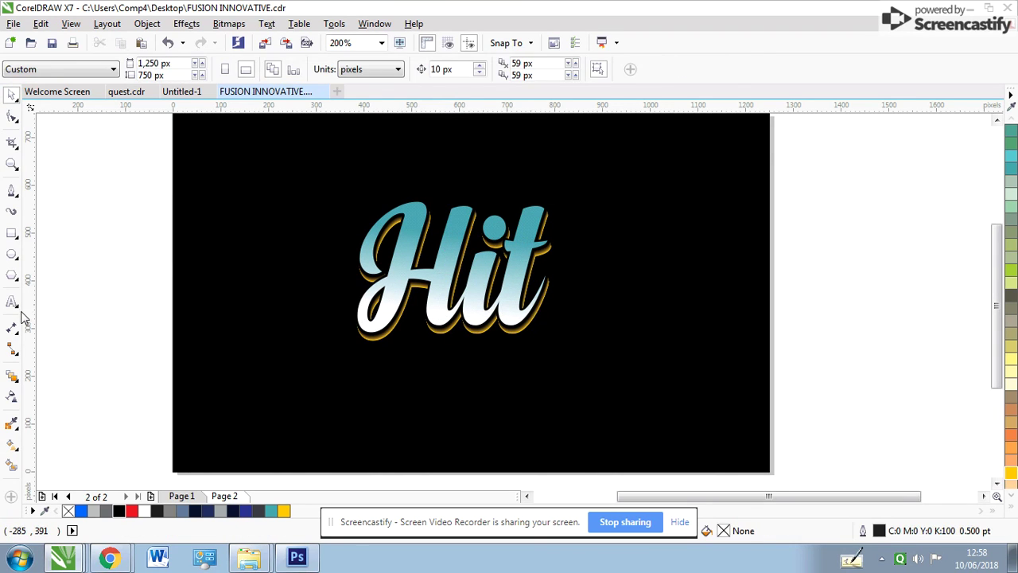
Add the word ROCKS in the Capture it font
click(12, 301)
click(98, 322)
text(ROCKE)
key(ctrl+a)
click(448, 69)
scroll(374, 334, down, 5)
click(380, 367)
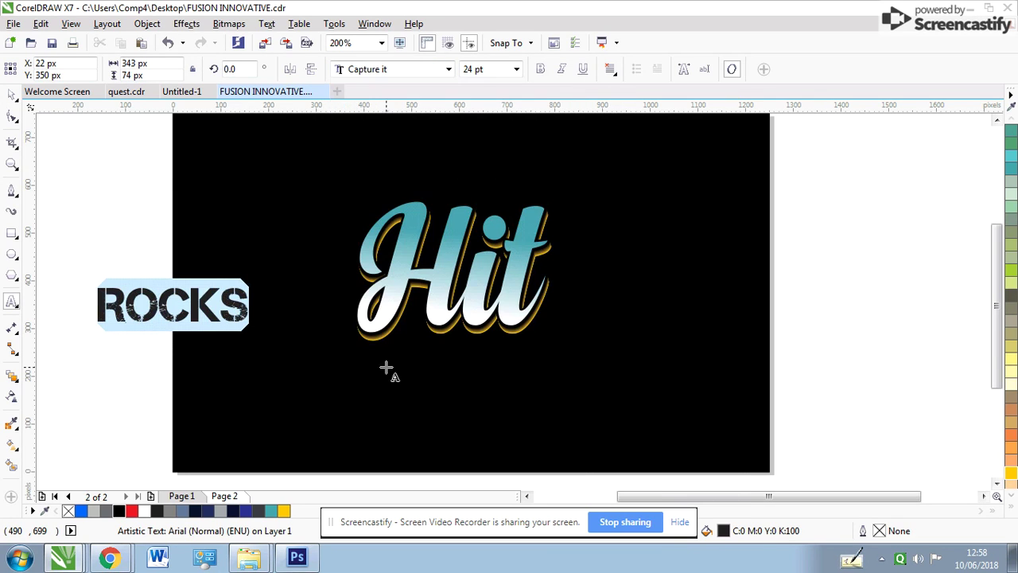
Move ROCKS below Hit and widen its letter spacing
click(12, 95)
drag(243, 307, 603, 367)
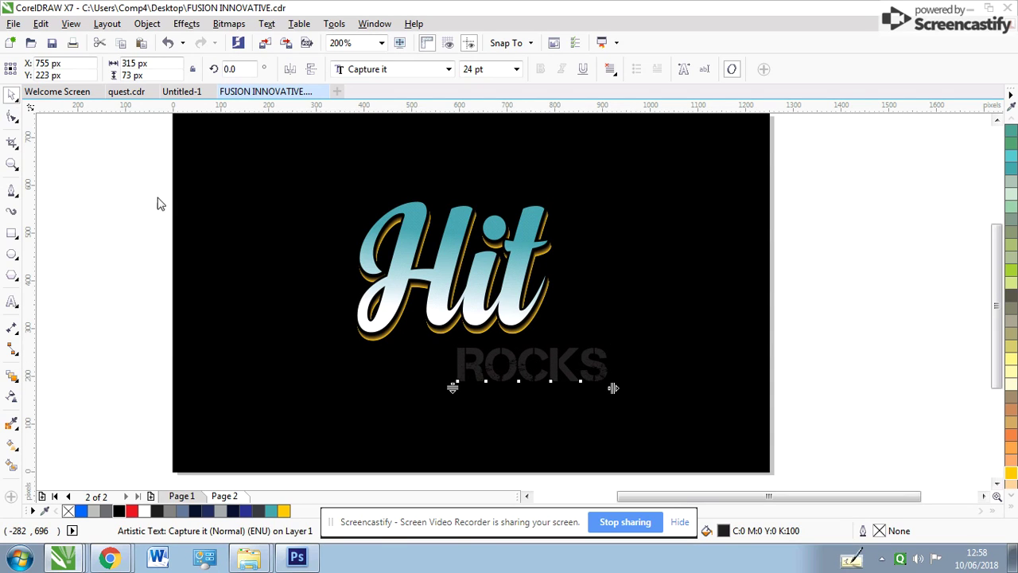
drag(613, 388, 643, 389)
click(12, 96)
click(12, 189)
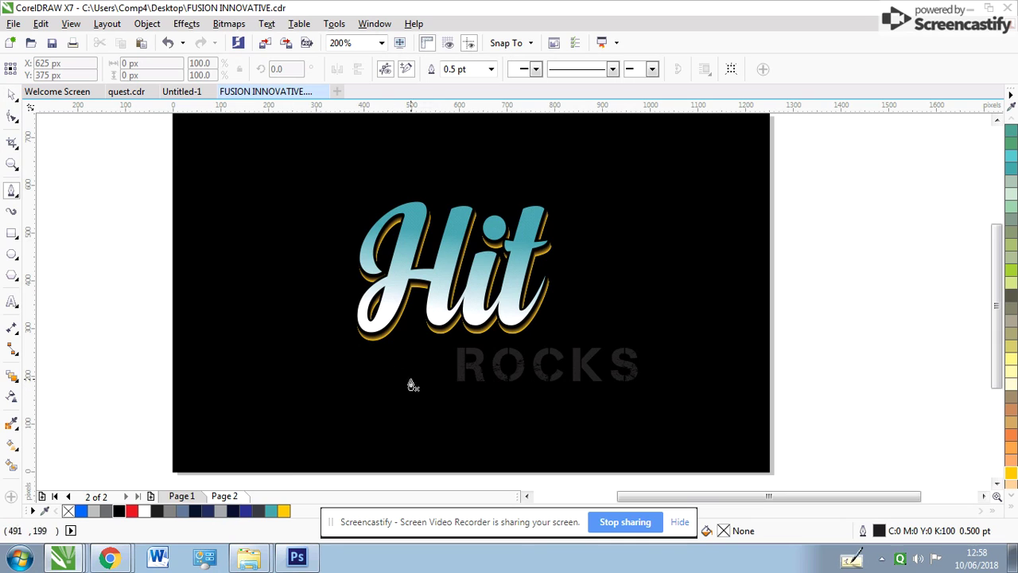
Draw a closed curved whale outline with a tail around ROCKS
click(495, 400)
drag(422, 404, 414, 374)
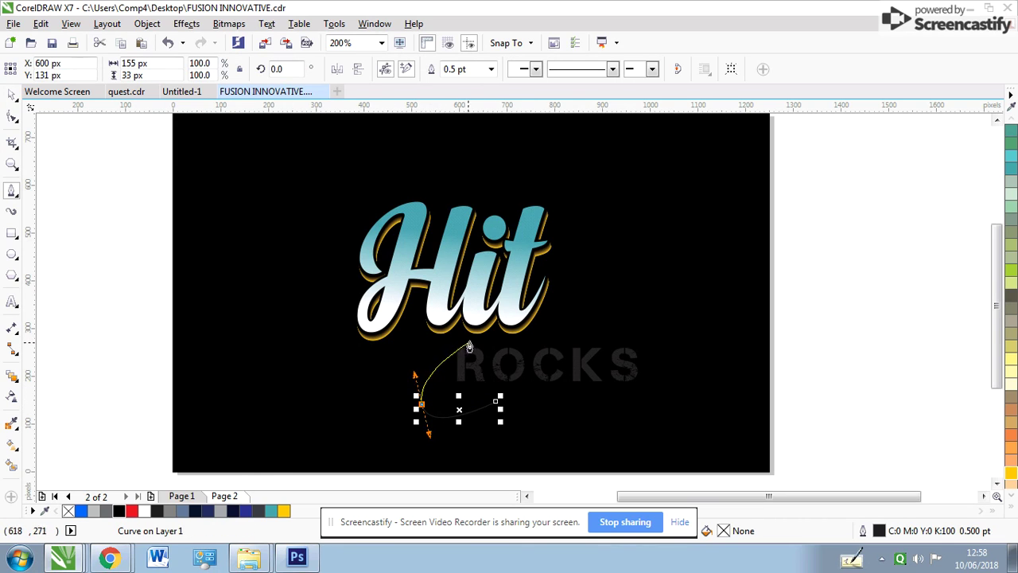
click(482, 339)
mouse_move(662, 369)
mouse_down()
mouse_move(725, 346)
mouse_move(707, 378)
mouse_move(734, 430)
mouse_up()
click(735, 315)
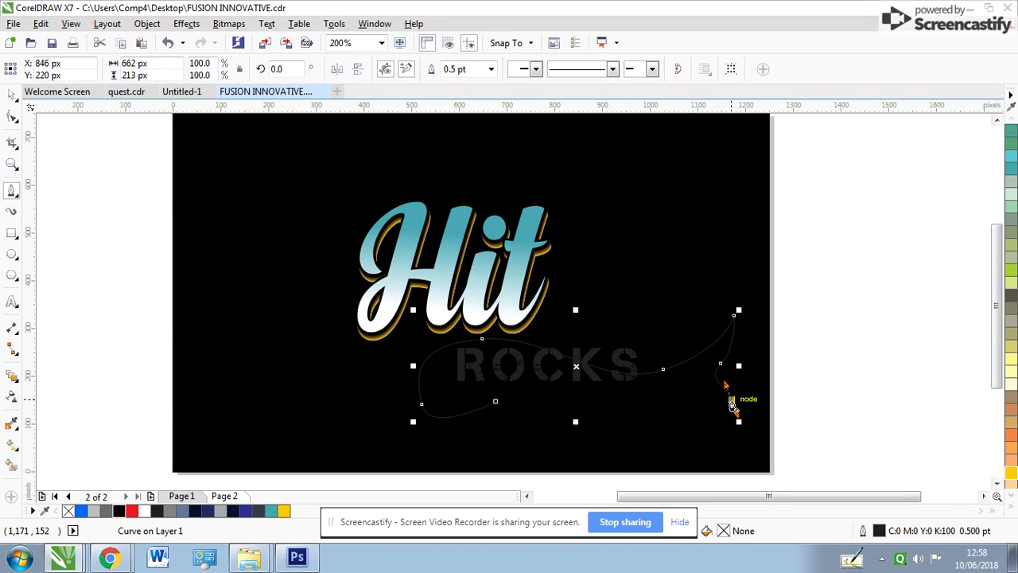
drag(693, 392, 517, 417)
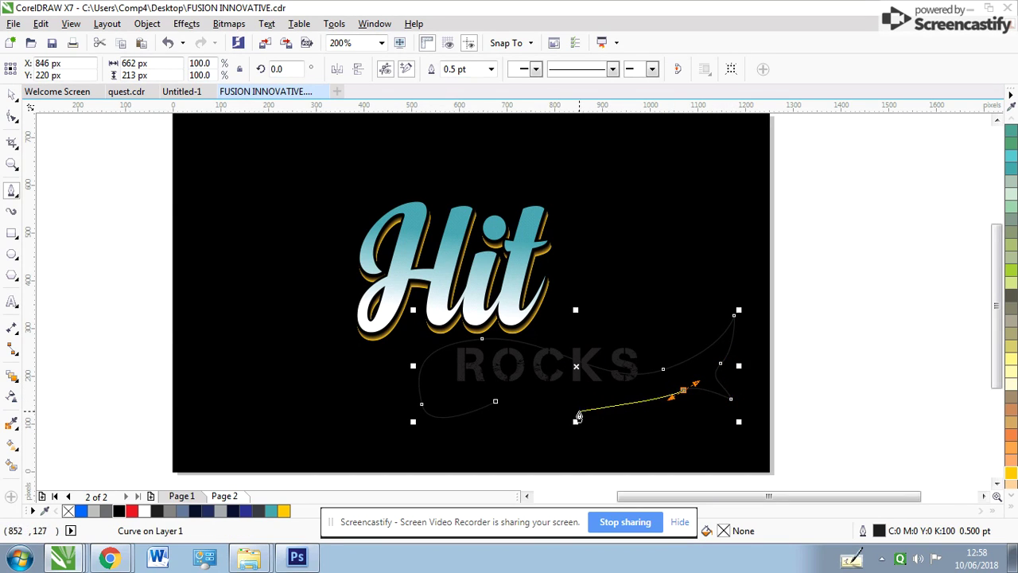
click(494, 402)
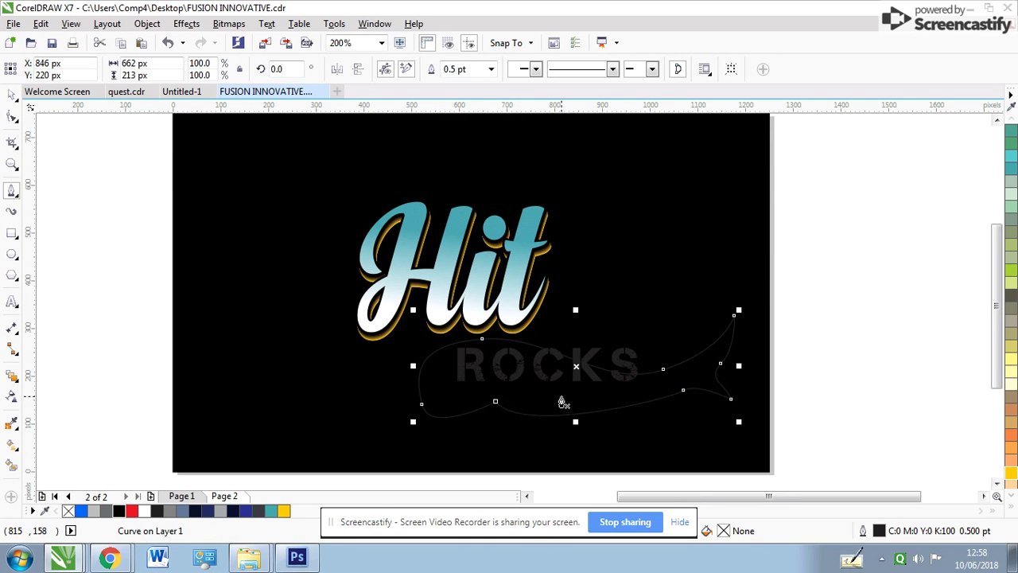
Delete an extra underside node, then move and shrink ROCKS inside the whale's body
scroll(557, 401, up, 1)
click(12, 118)
drag(382, 281, 429, 353)
key(Delete)
click(12, 96)
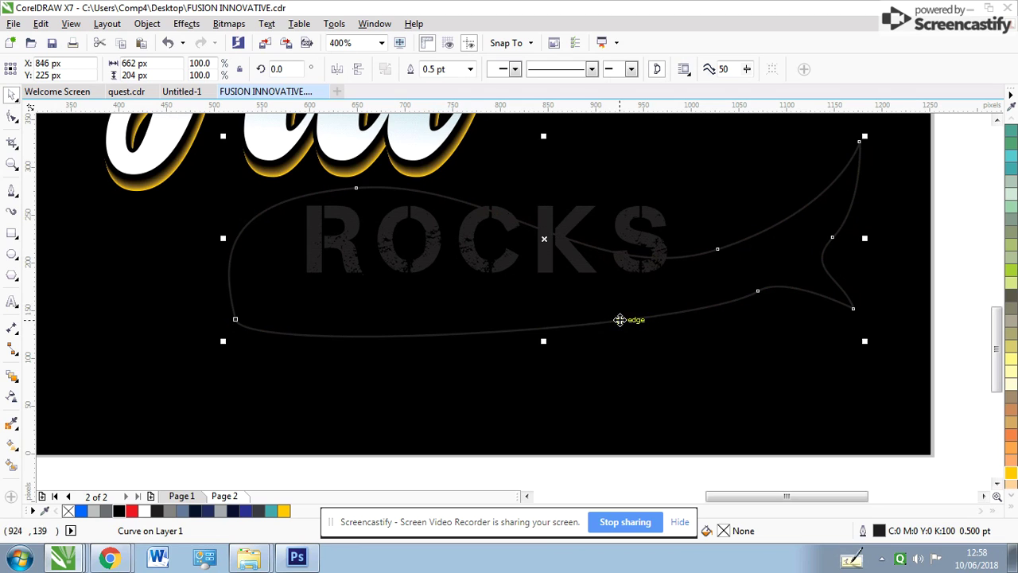
drag(619, 319, 628, 319)
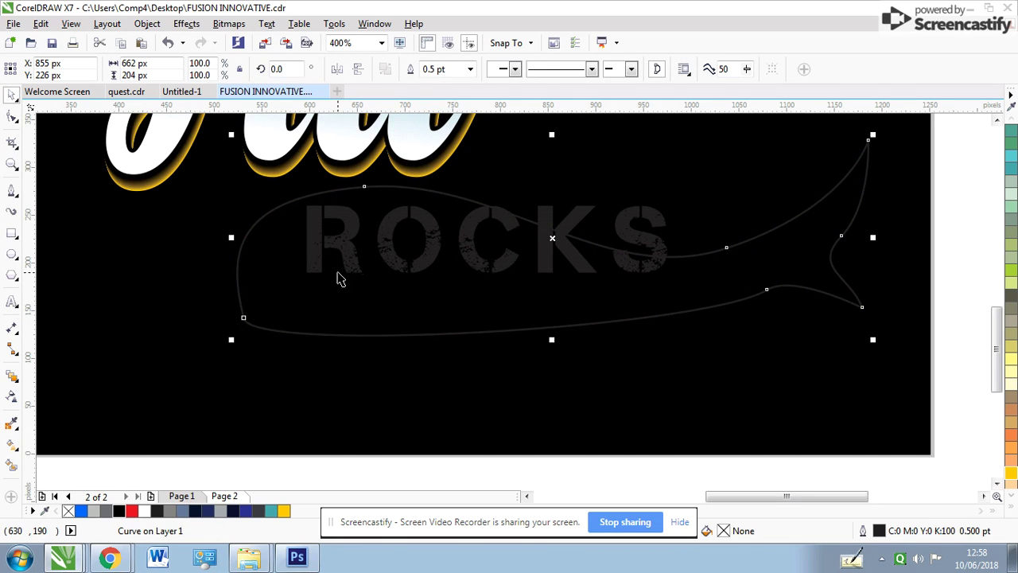
drag(317, 279, 282, 313)
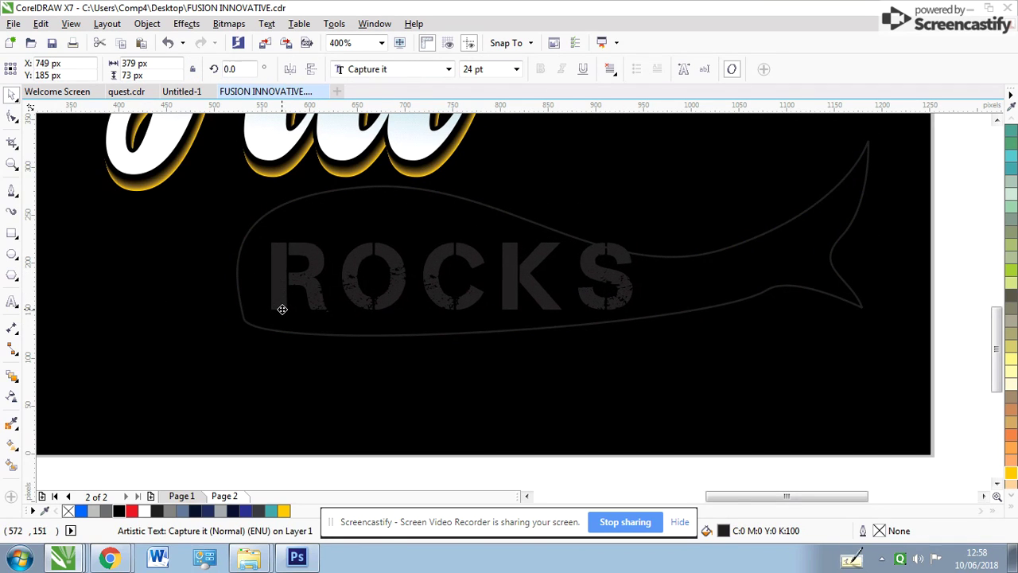
drag(639, 236, 609, 240)
click(609, 242)
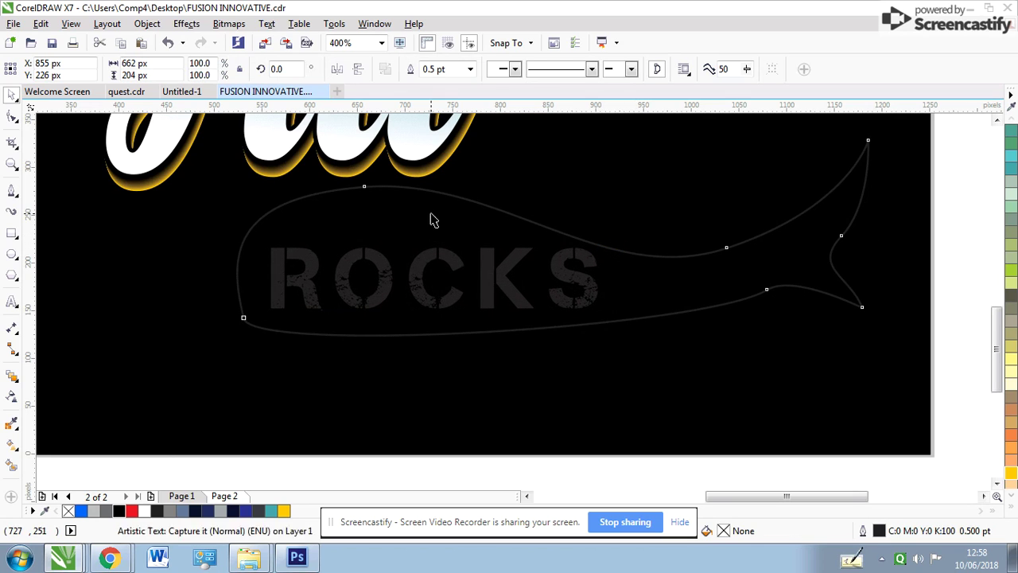
Fill the whale sea green and remove its outline
click(283, 511)
right_click(67, 510)
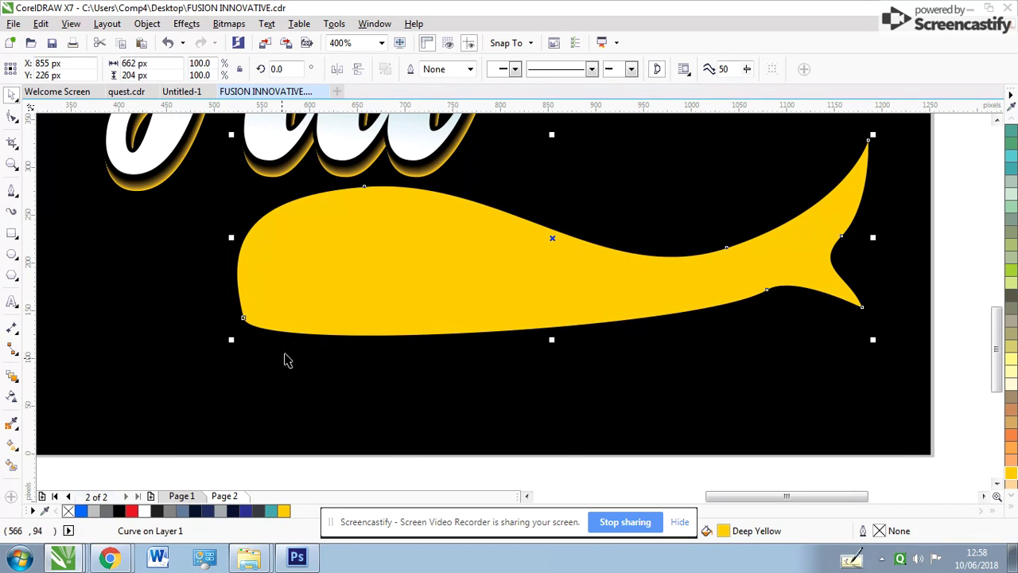
click(270, 510)
scroll(256, 250, down, 2)
Bring ROCKS in front of the whale and make it black
drag(153, 237, 689, 348)
key(shift+Page_Up)
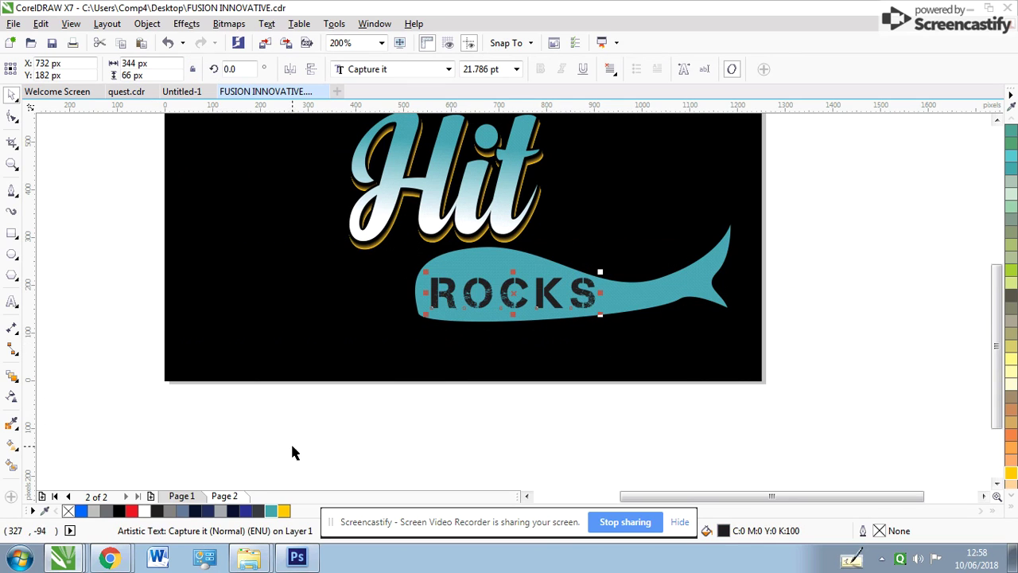
click(120, 512)
scroll(513, 284, down, 1)
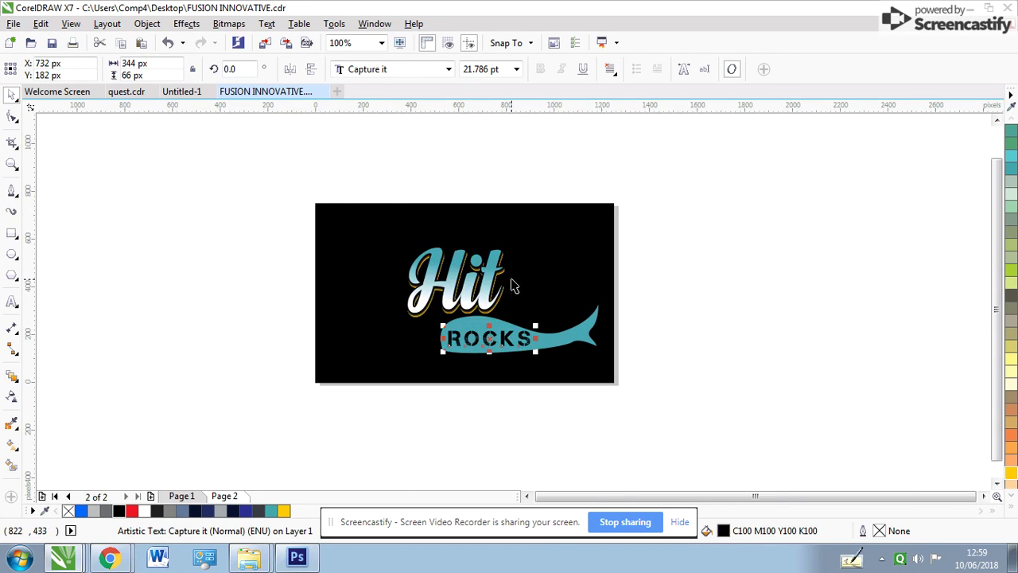
scroll(513, 294, up, 1)
scroll(513, 312, up, 1)
Reshape the whale's bottom-left corner and give it a vertical teal-to-white gradient
click(535, 324)
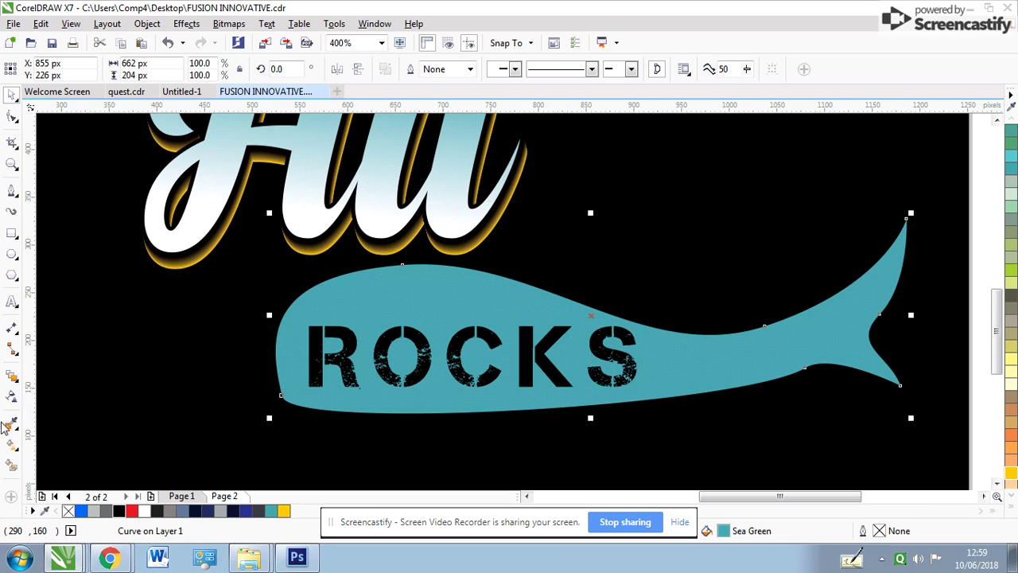
click(12, 117)
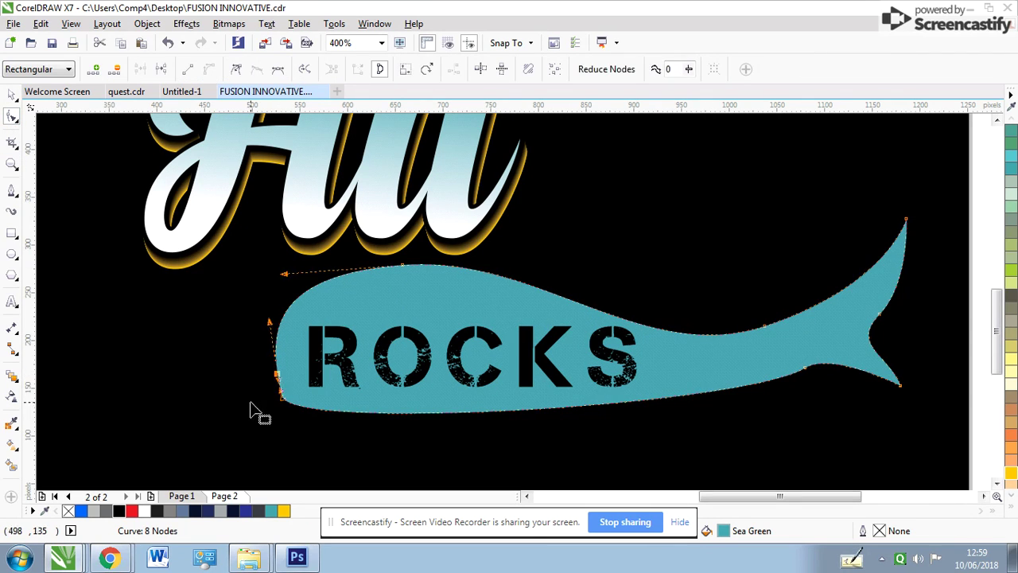
drag(257, 392, 341, 443)
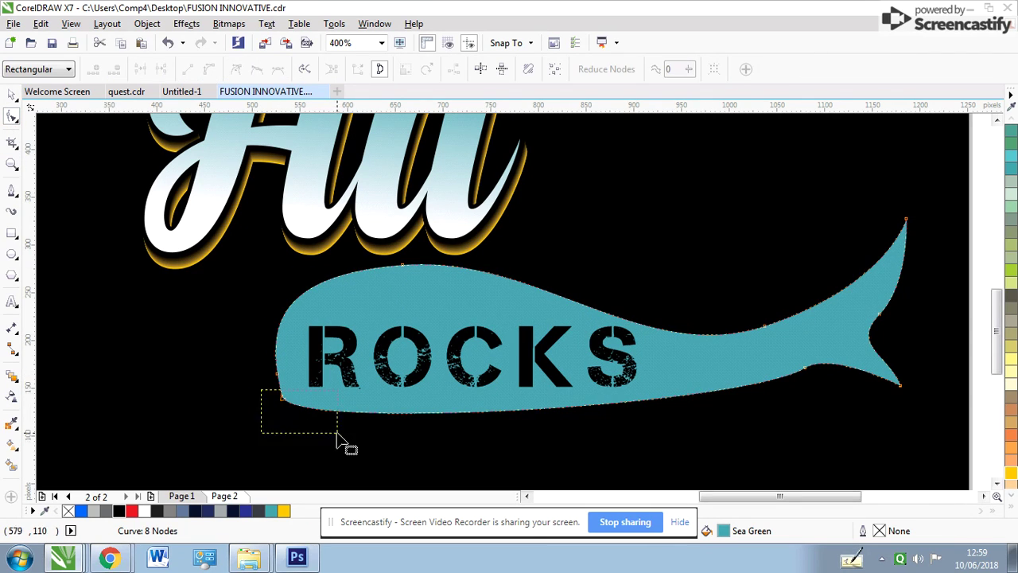
click(14, 444)
drag(488, 315, 491, 429)
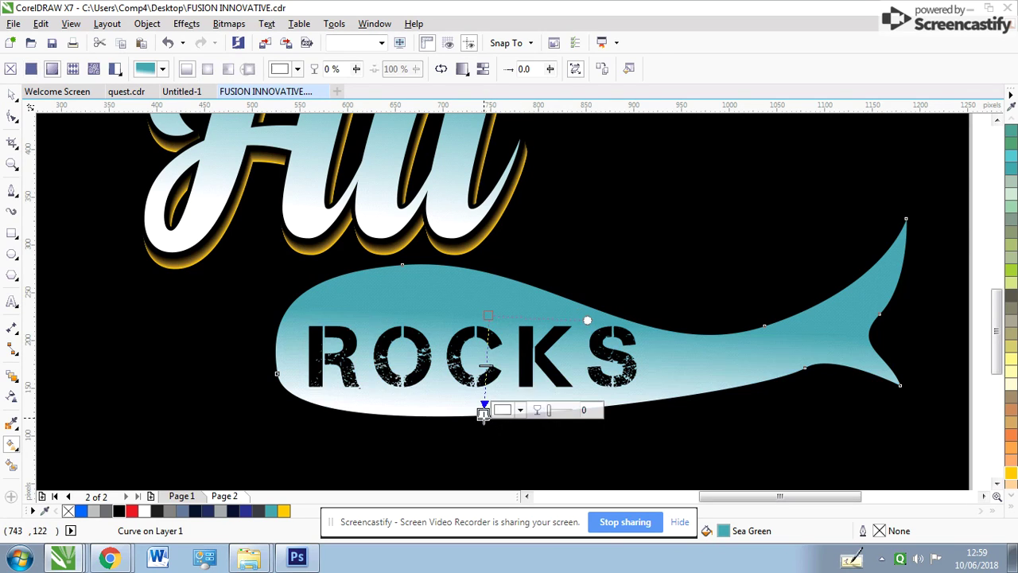
click(13, 93)
Tighten the letter spacing of ROCKS
click(589, 334)
click(12, 118)
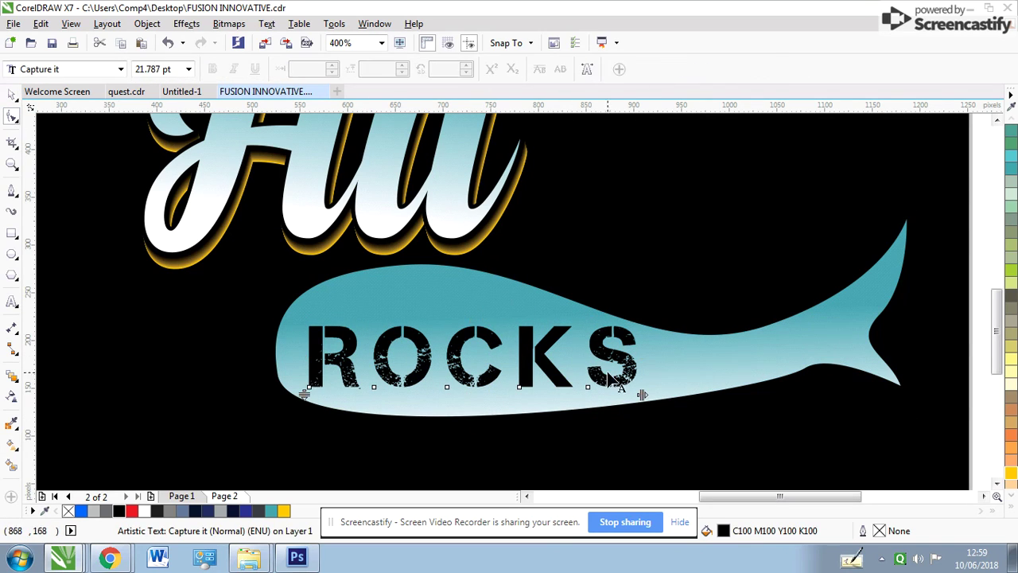
drag(641, 395, 613, 396)
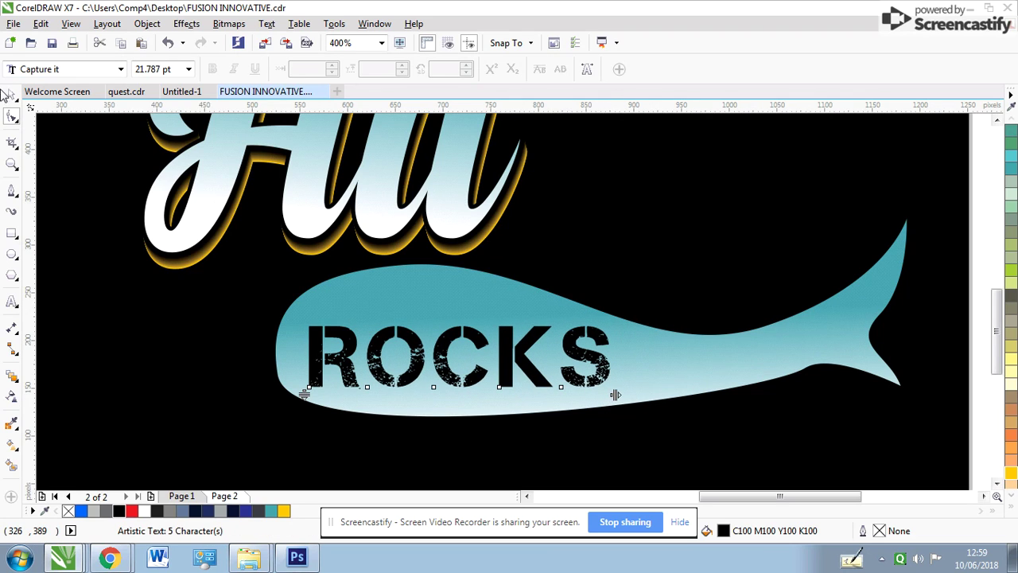
key(space)
click(228, 23)
mouse_move(186, 23)
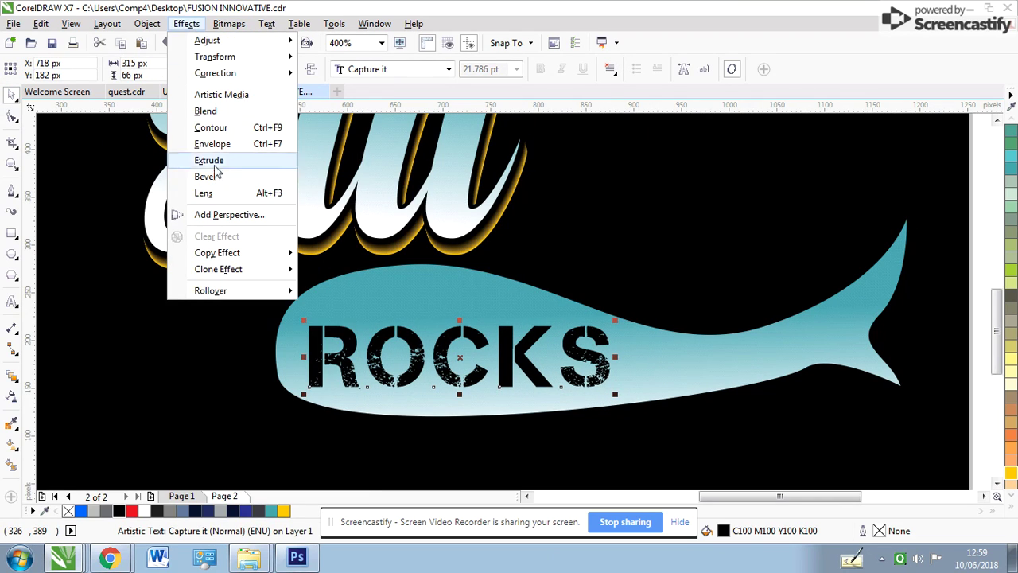
Add a perspective to ROCKS, raising the top-left corner and pulling bottom corners outward
click(229, 215)
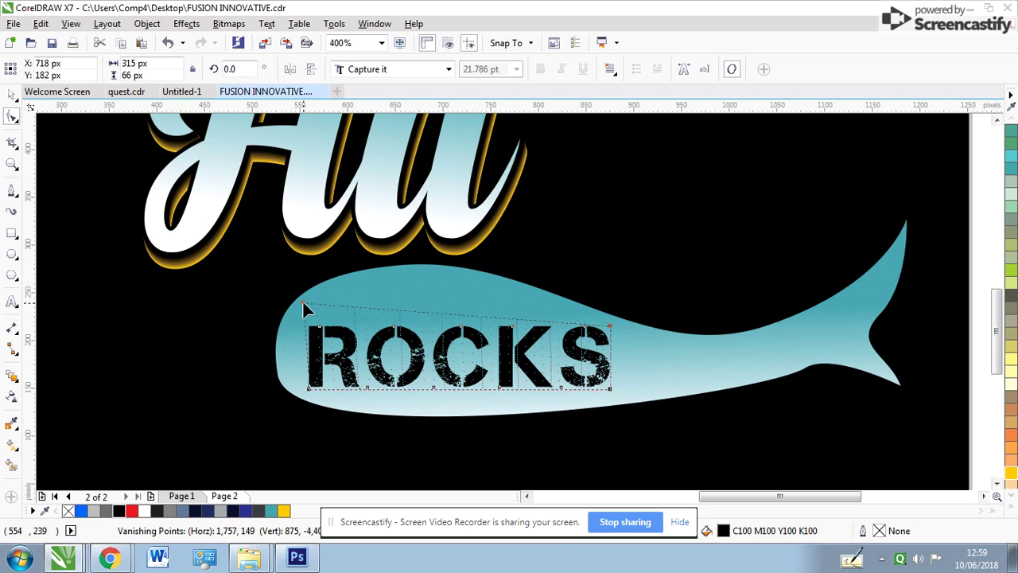
drag(304, 322, 306, 300)
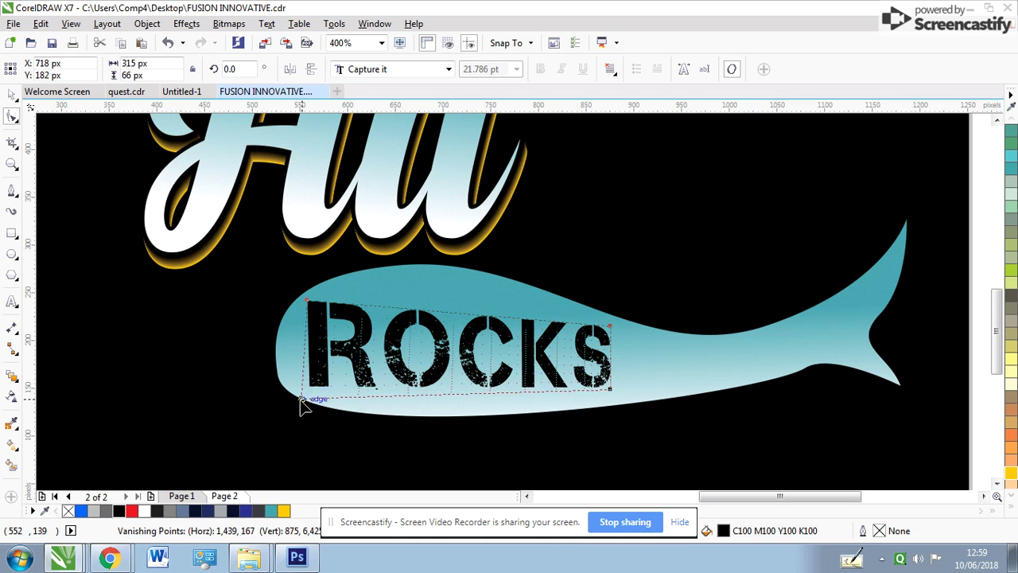
drag(307, 390, 301, 397)
drag(614, 388, 618, 393)
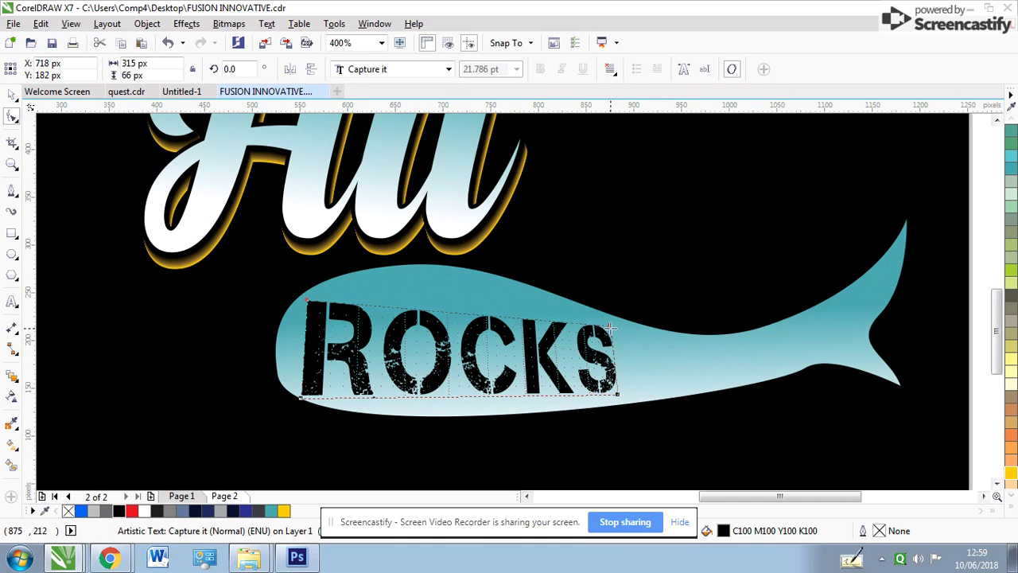
key(space)
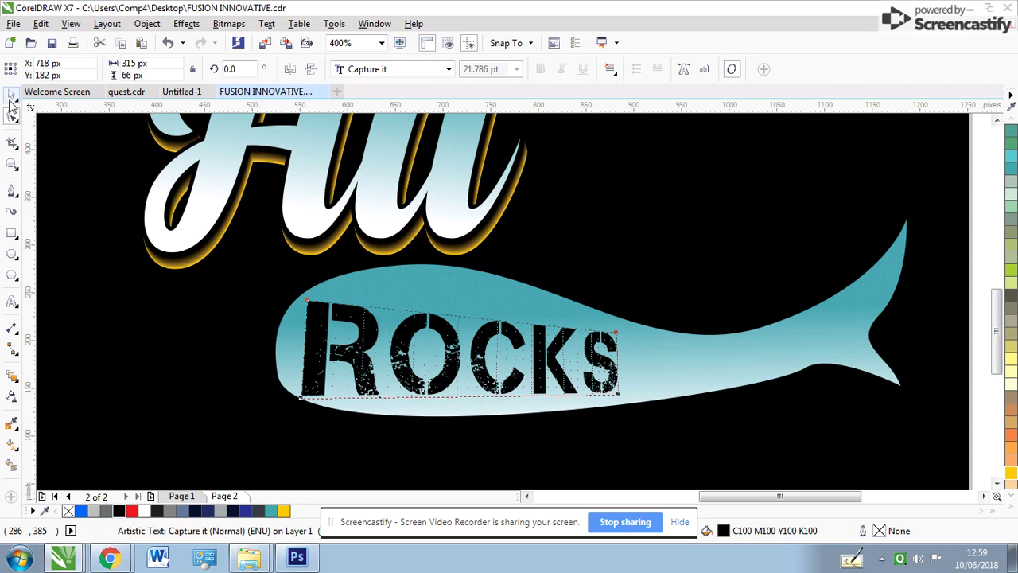
scroll(656, 426, down, 2)
click(890, 249)
Give the background rectangle an elliptical fountain fill with black gradient stops
key(F9)
key(Escape)
click(770, 230)
key(F11)
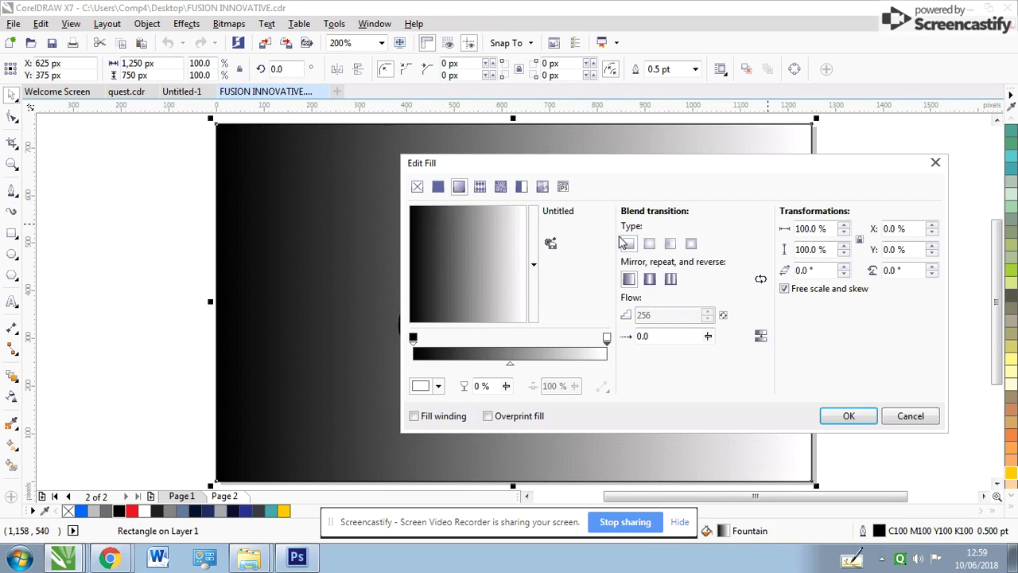
click(653, 244)
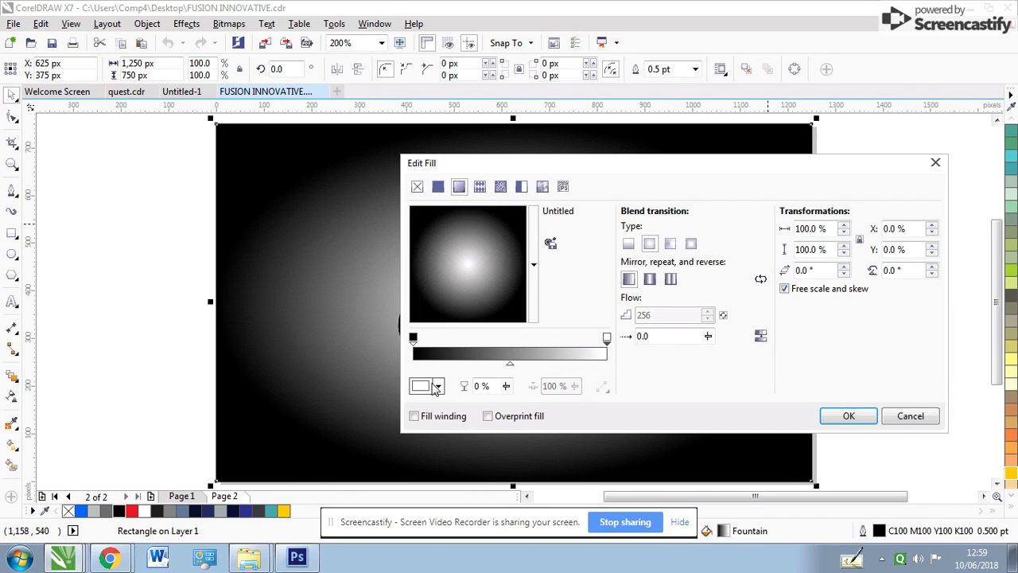
click(435, 387)
click(415, 354)
click(638, 367)
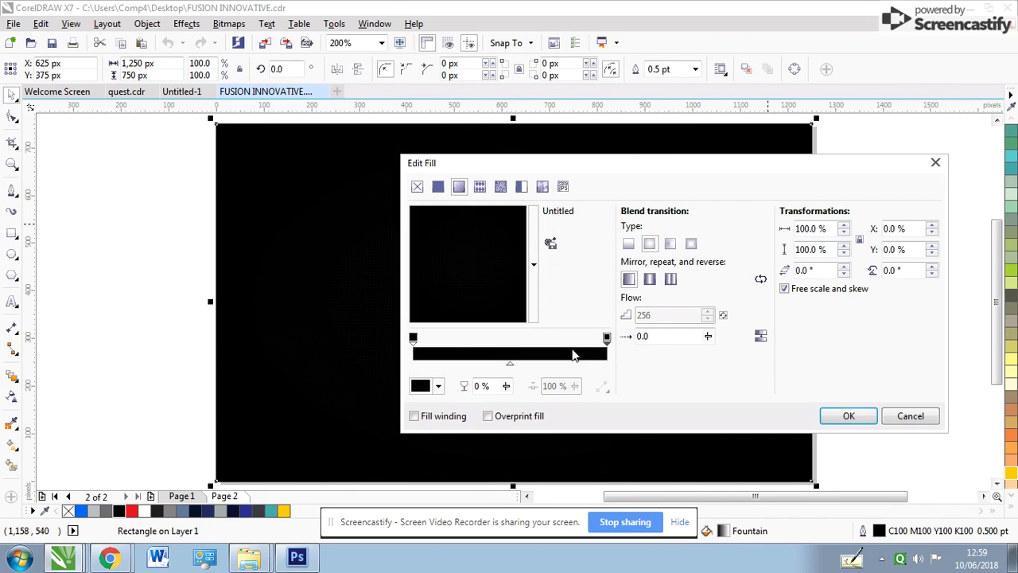
Make the gradient's centre stop bright blue and apply the radial background fill
click(439, 386)
click(453, 326)
click(680, 385)
click(438, 386)
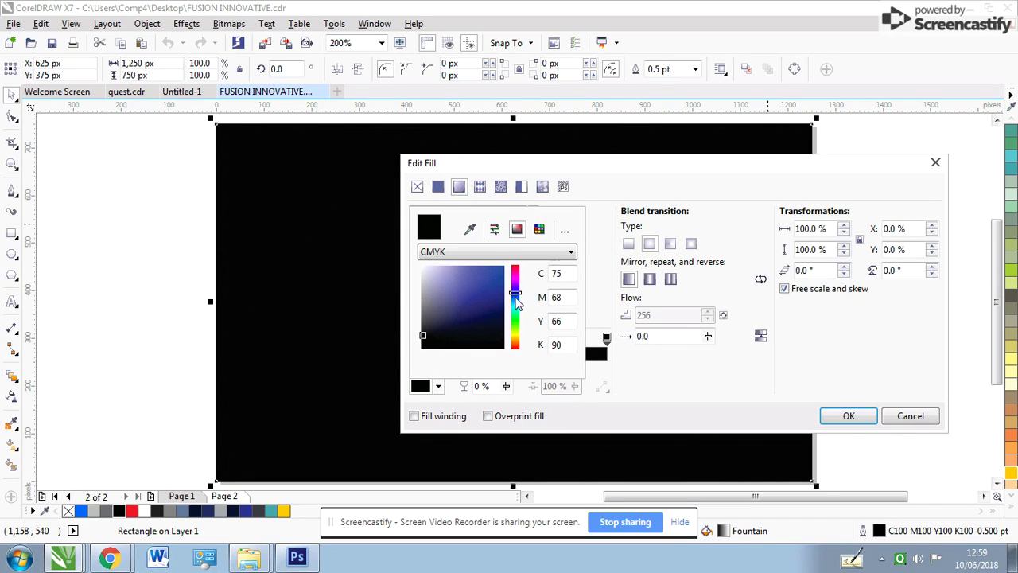
drag(514, 318, 514, 300)
click(499, 297)
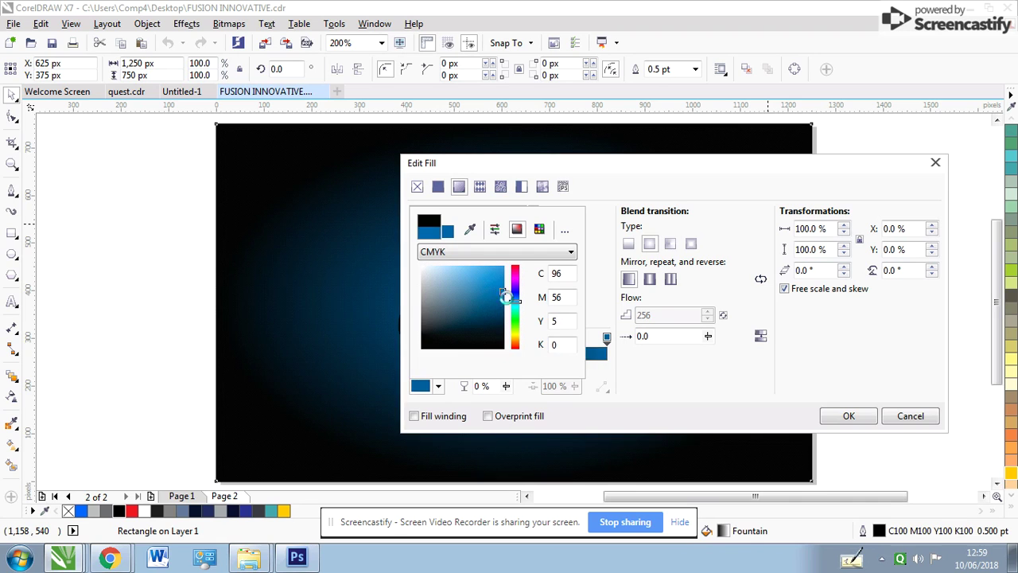
click(461, 359)
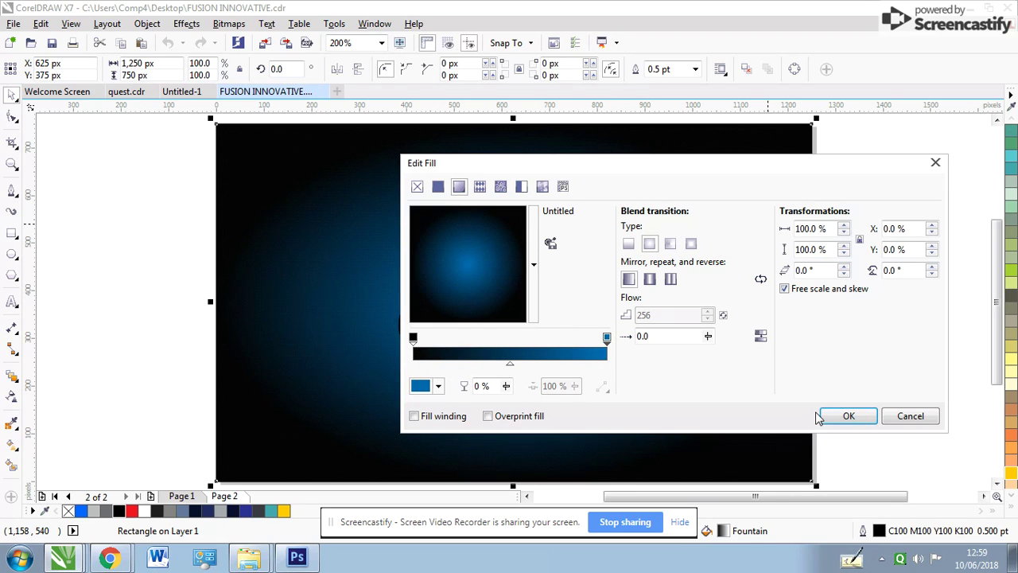
click(845, 416)
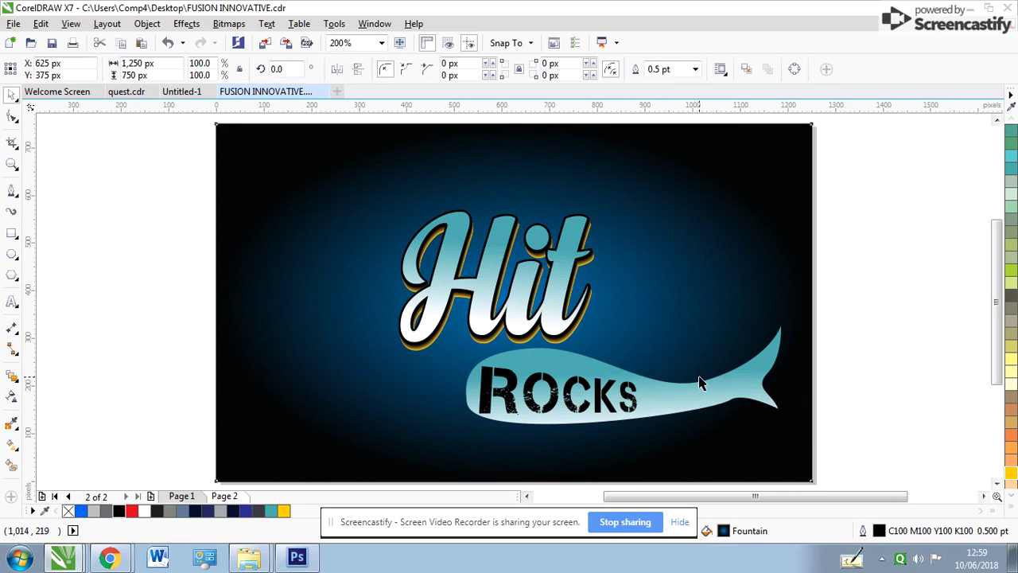
click(619, 362)
Preview the artwork full-screen, then delete the teal whale shape
scroll(503, 284, down, 2)
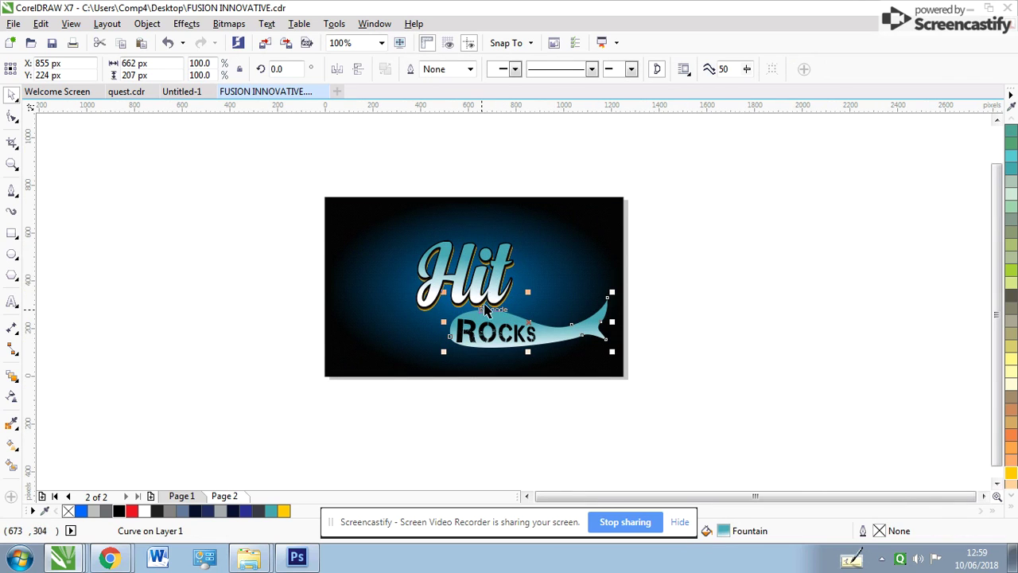
key(F9)
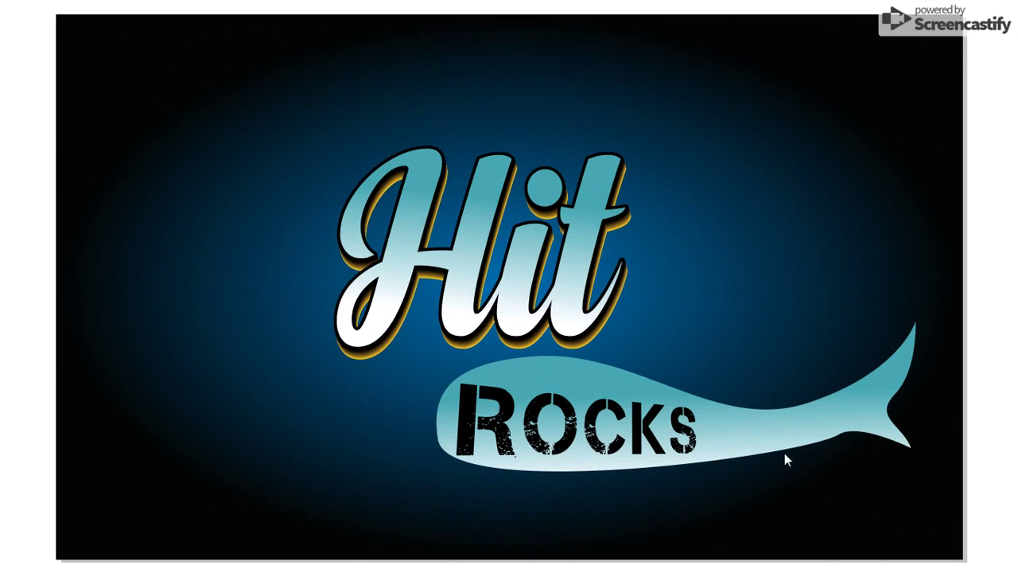
click(785, 459)
click(11, 96)
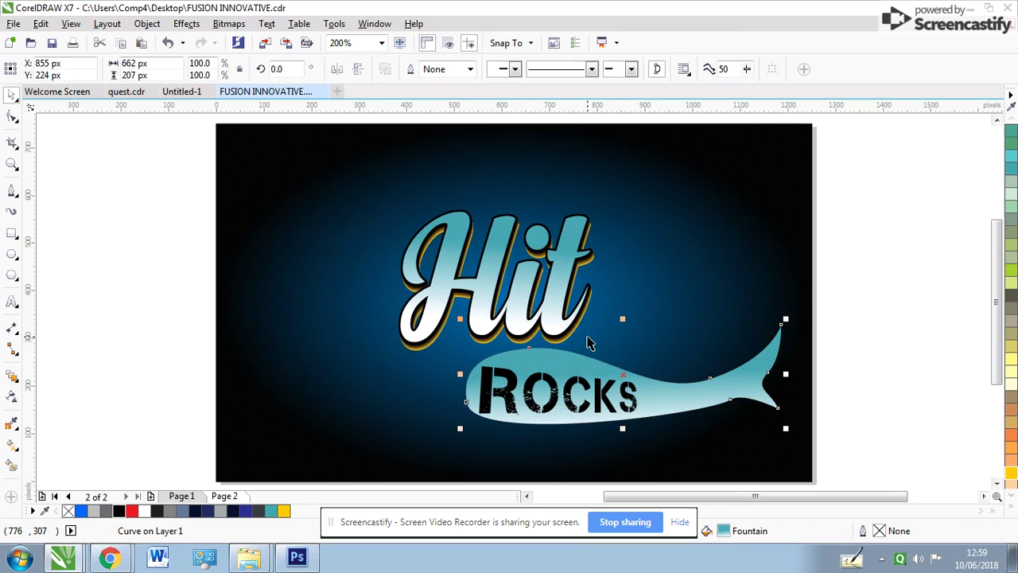
key(Delete)
Rotate ROCKS about 16.5° counter-clockwise and fill it Deep Yellow
double_click(636, 390)
drag(641, 360, 643, 350)
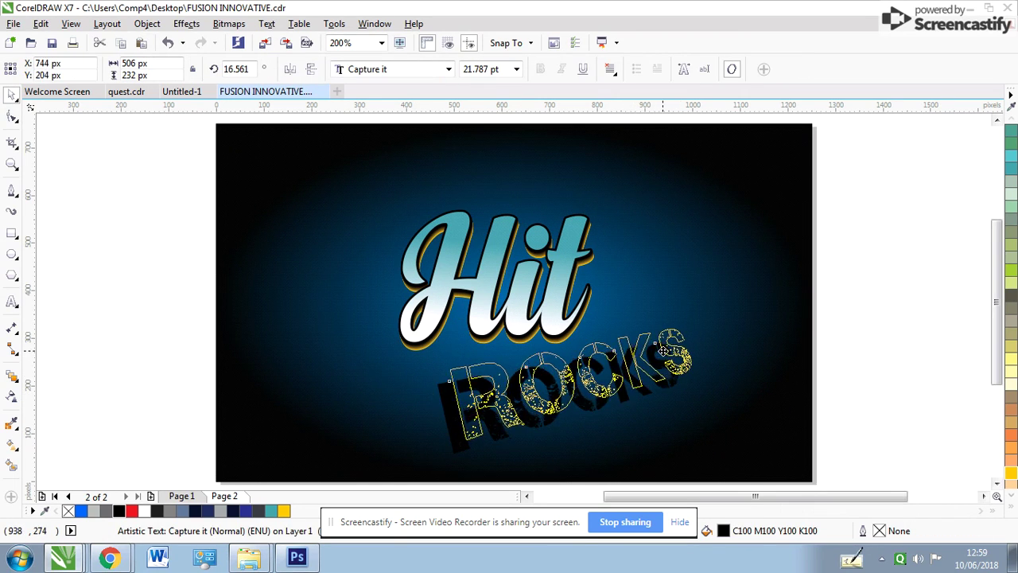
click(283, 511)
click(856, 299)
Fit the page in view, preview the artwork full-screen, and reselect ROCKS
scroll(786, 313, down, 1)
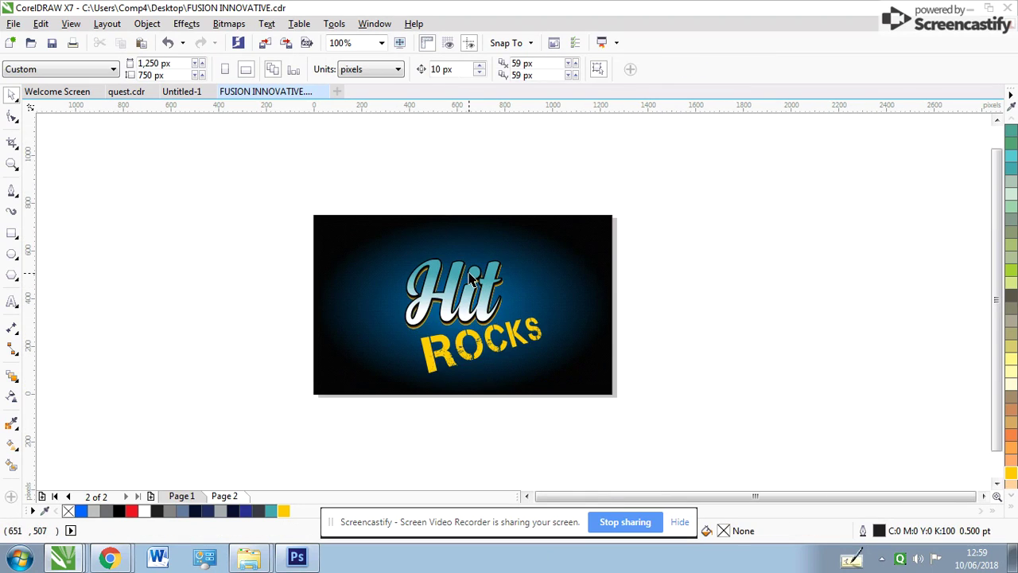
key(shift+F4)
key(F9)
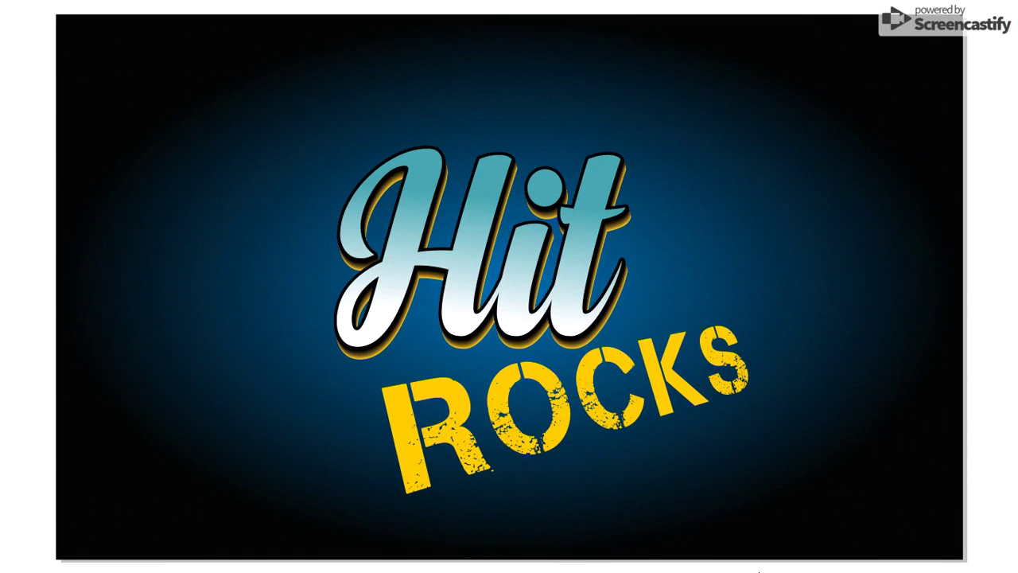
click(670, 429)
click(613, 400)
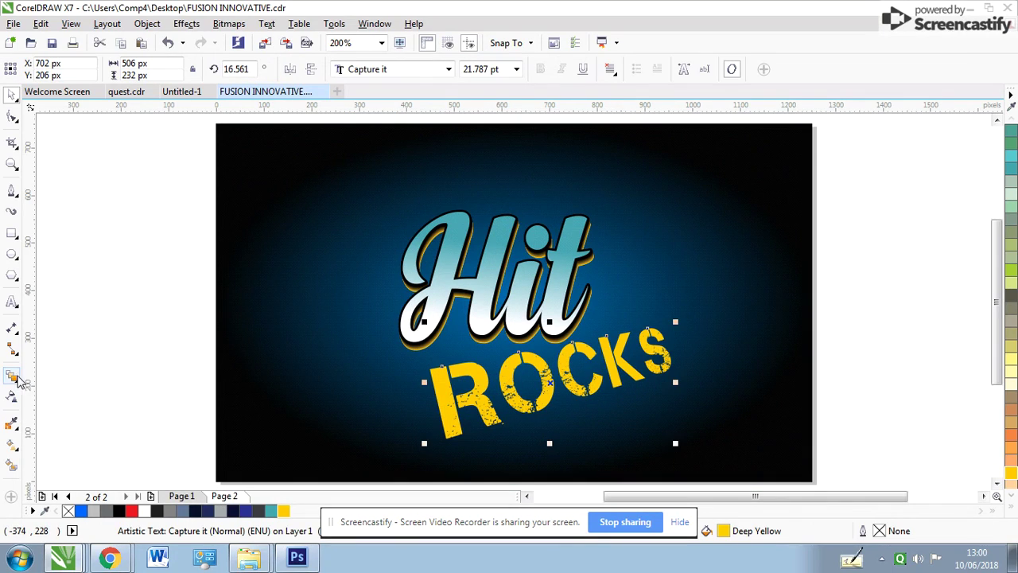
click(16, 383)
Give ROCKS a Small Glow shadow and try a near-black shadow colour
click(56, 373)
click(66, 69)
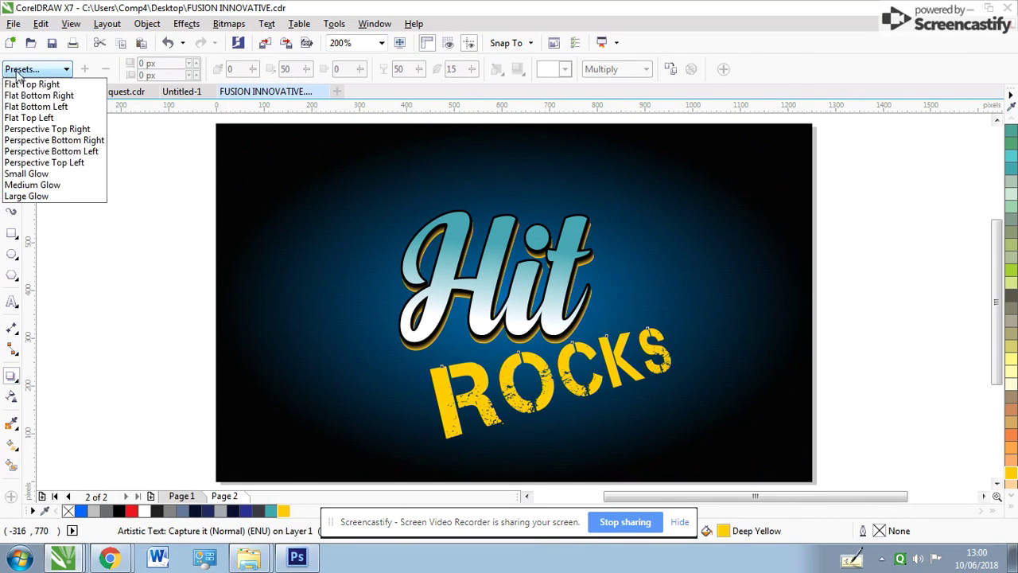
click(36, 173)
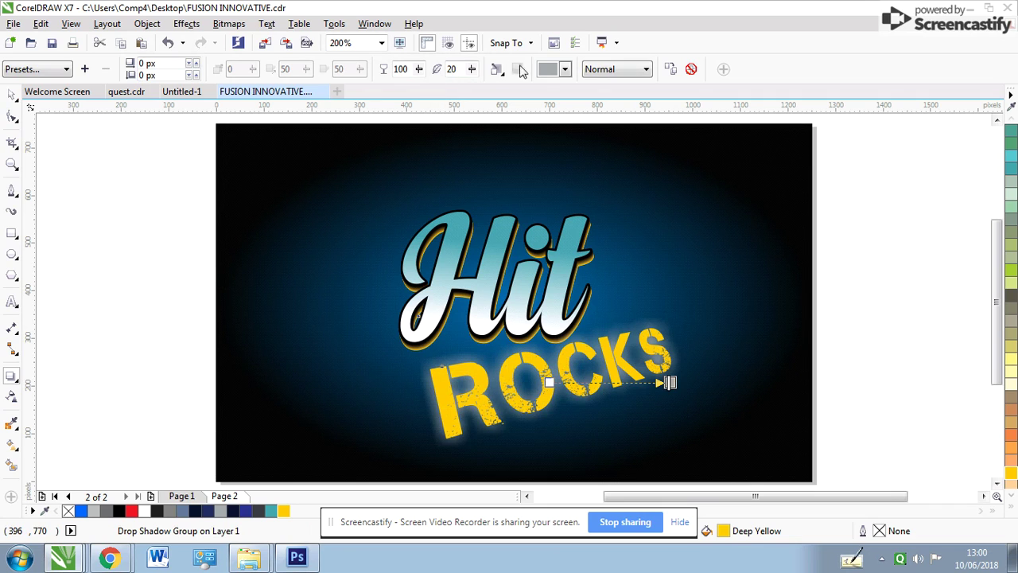
click(565, 70)
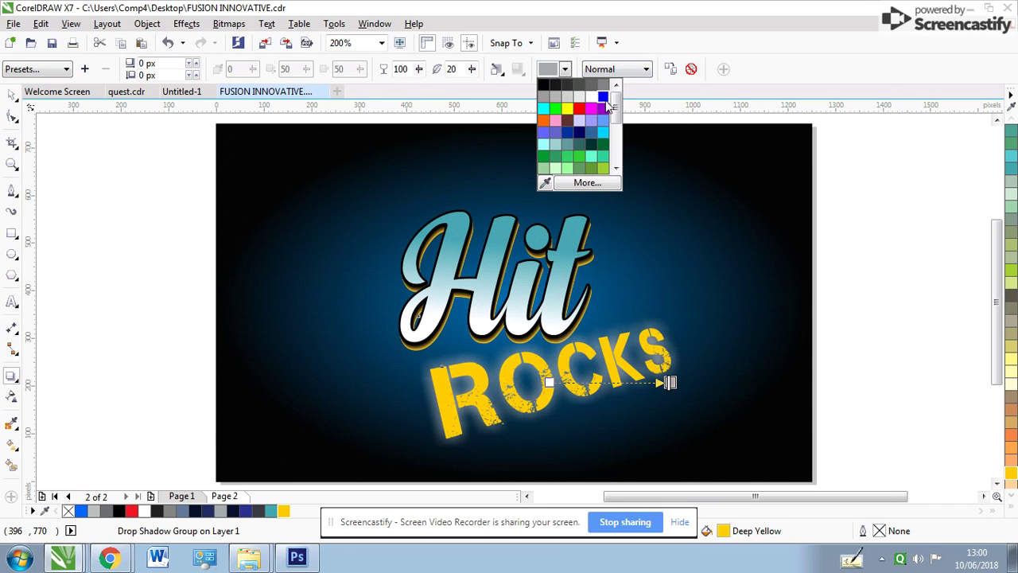
click(587, 183)
click(478, 383)
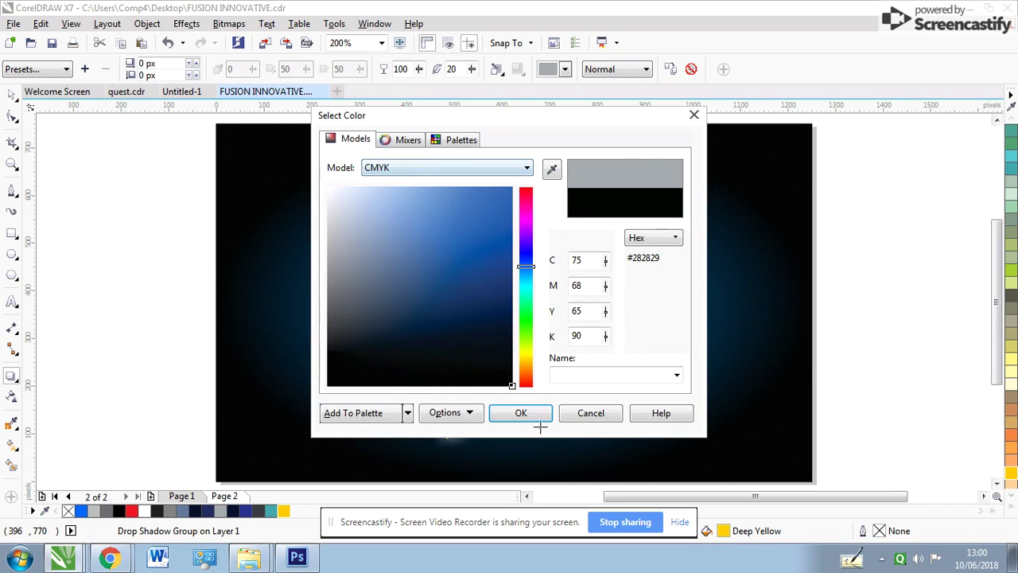
click(521, 412)
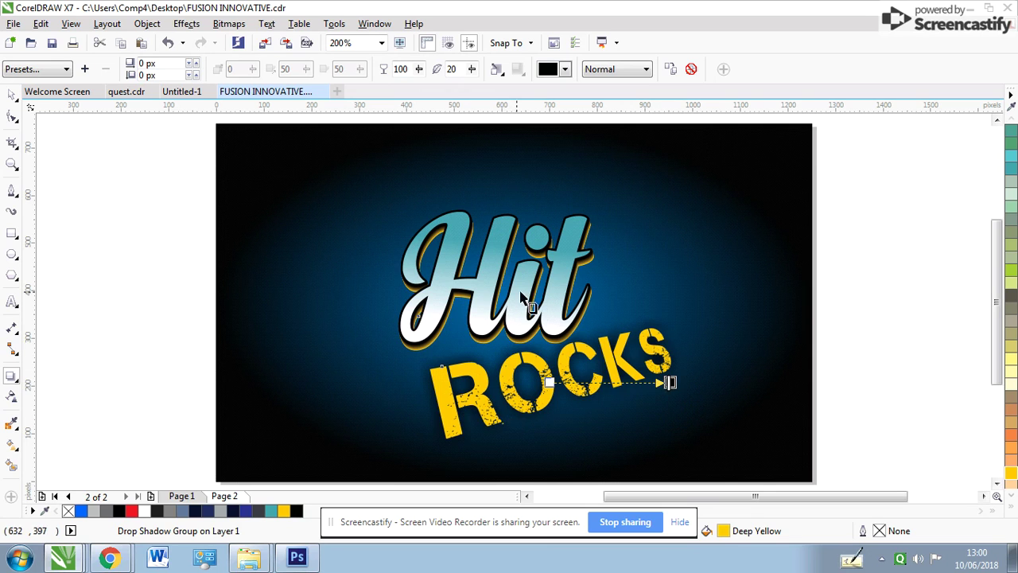
Try the Perspective Top Left, Medium Glow and Large Glow shadow presets
scroll(549, 316, up, 2)
click(56, 69)
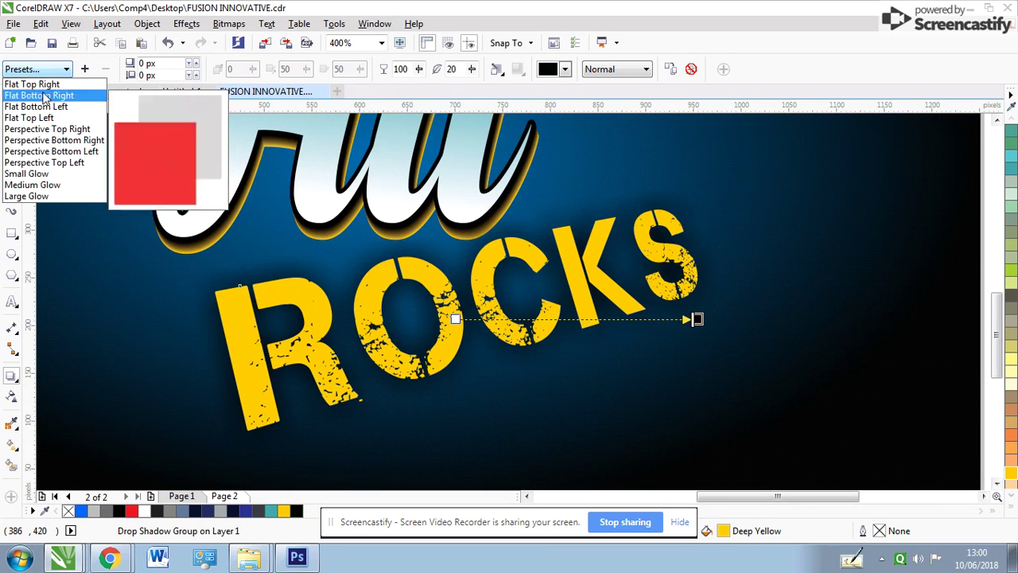
click(46, 163)
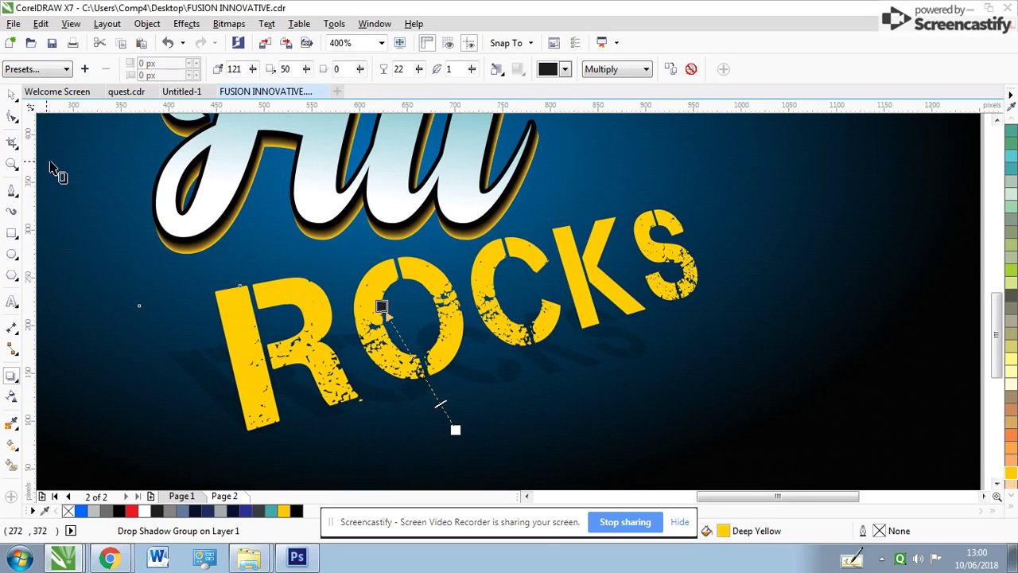
click(52, 70)
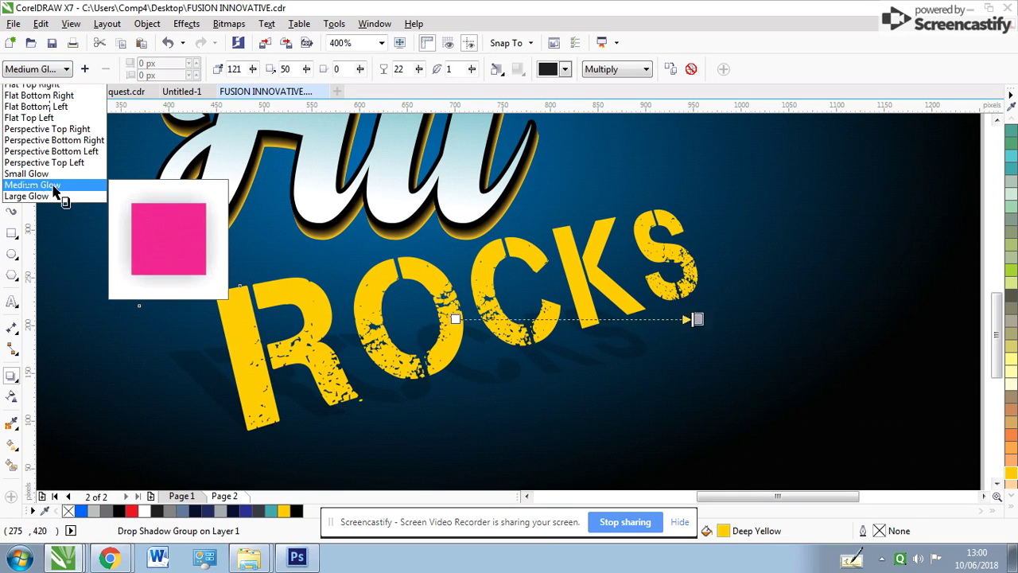
click(50, 184)
click(55, 69)
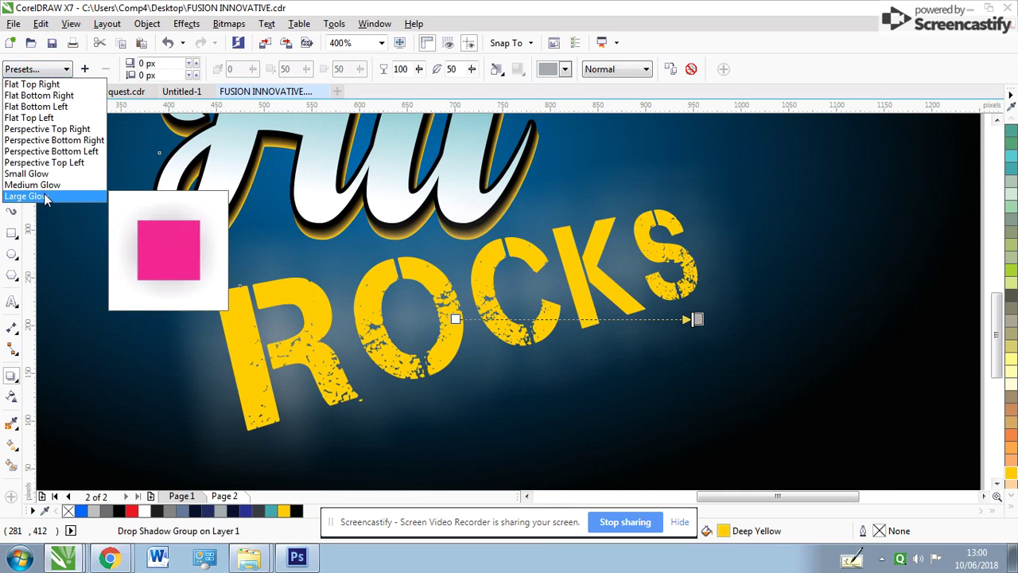
click(40, 196)
Try Perspective Bottom Right and Flat Top Left presets, then return to Small Glow
click(57, 71)
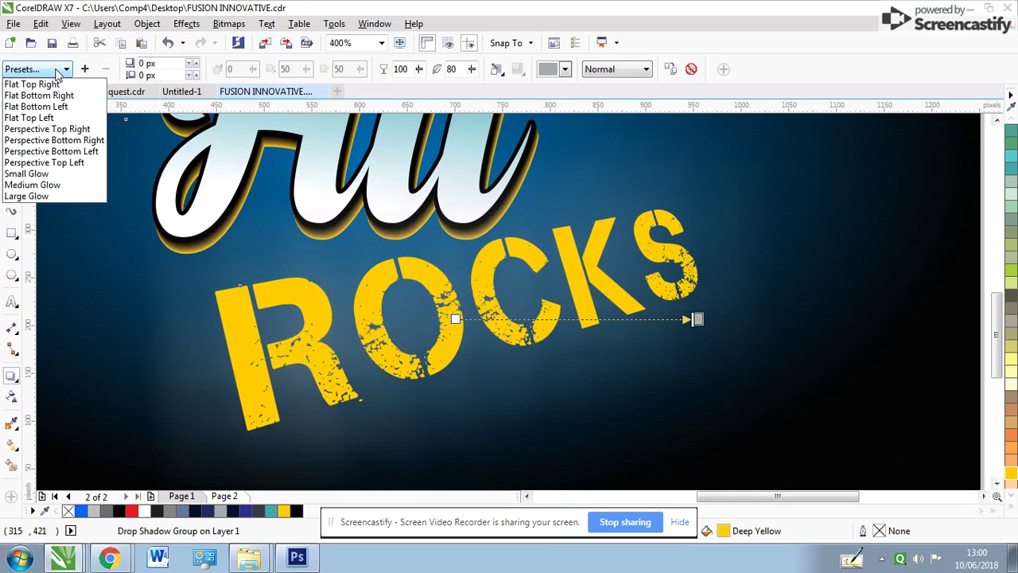
click(52, 139)
click(51, 72)
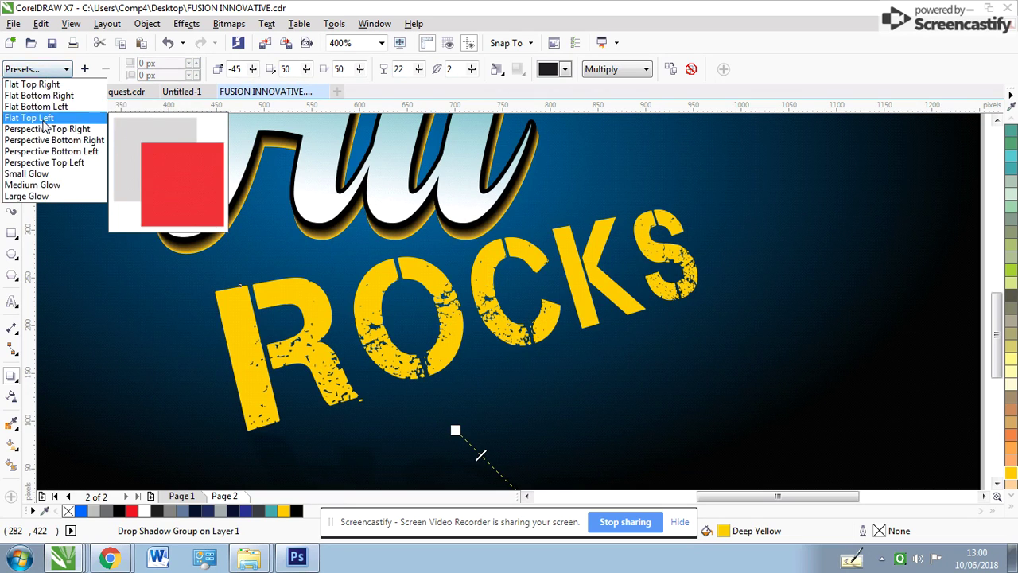
click(39, 118)
click(64, 70)
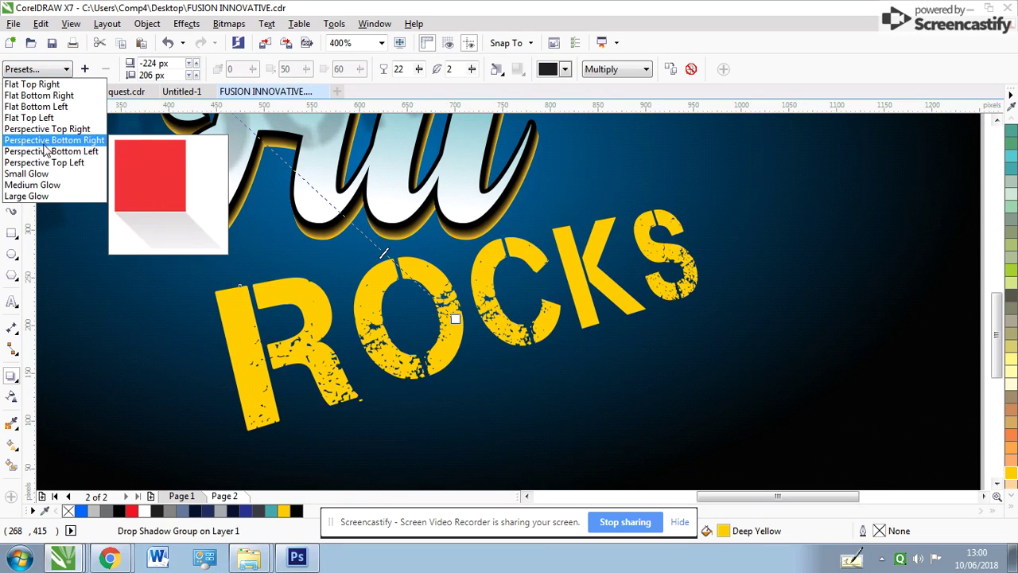
click(50, 173)
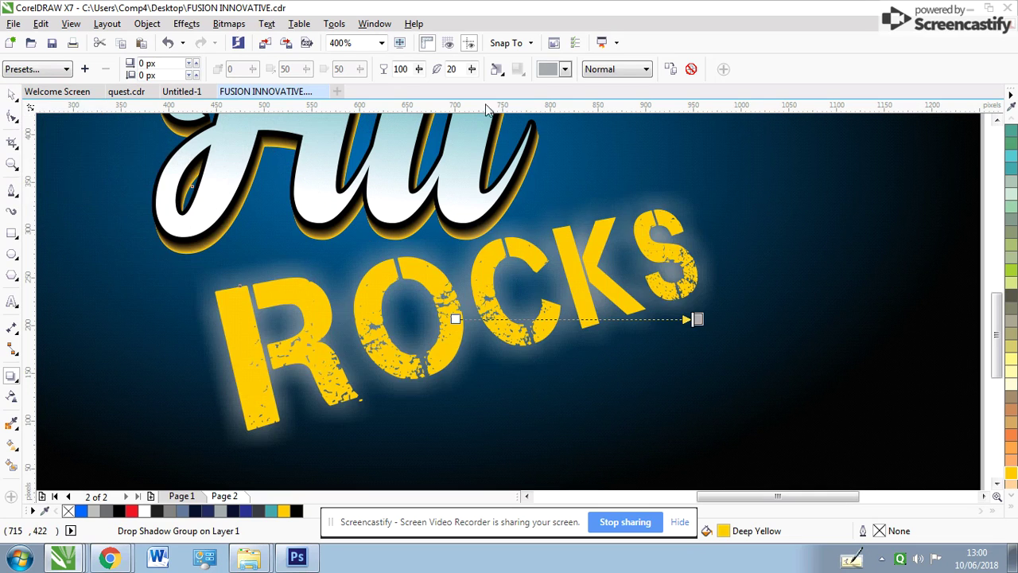
Tint the glow lavender, then light green, and reselect the glowing ROCKS text
click(565, 70)
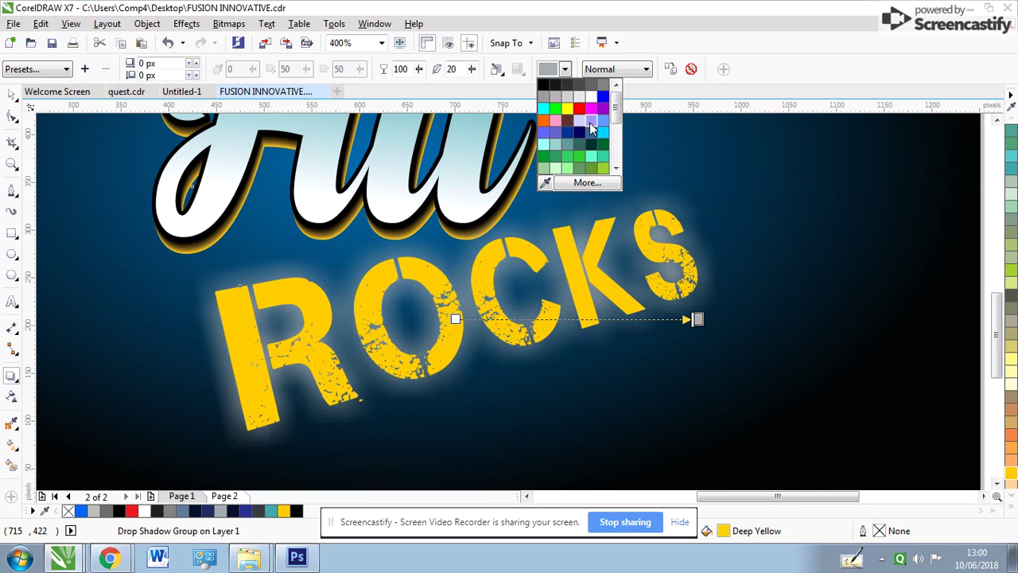
click(590, 120)
click(565, 69)
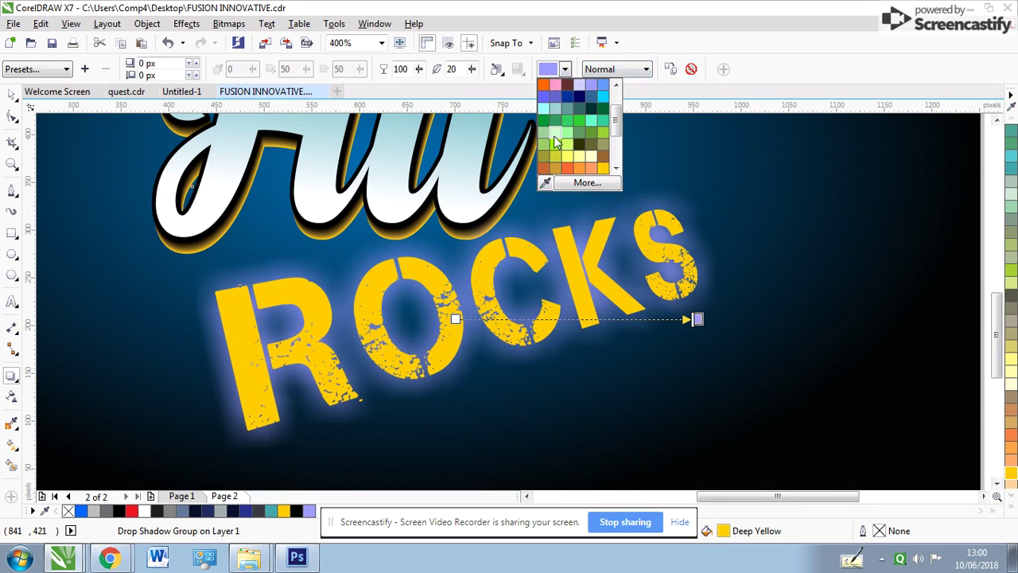
click(557, 134)
click(565, 70)
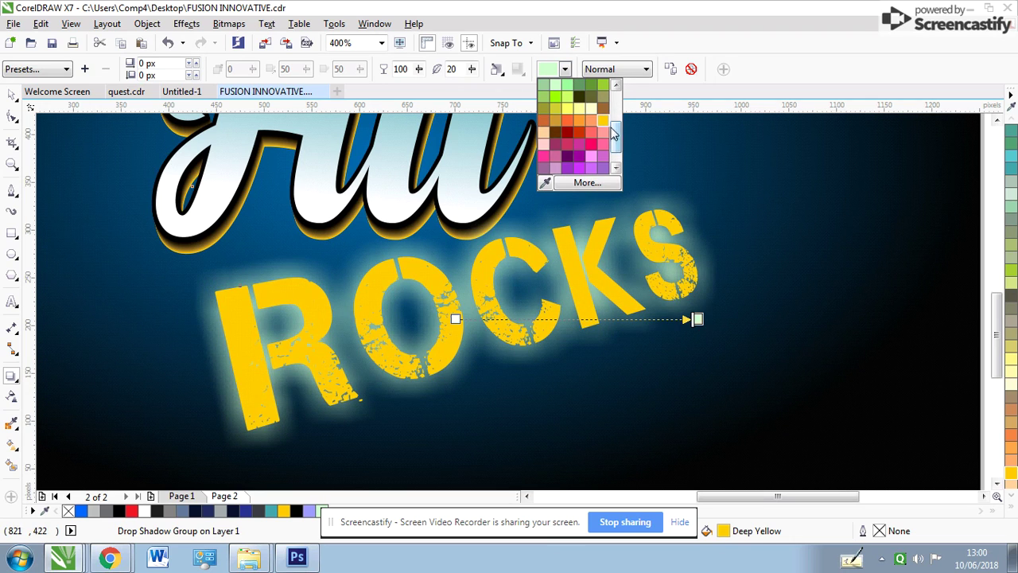
click(11, 94)
click(241, 318)
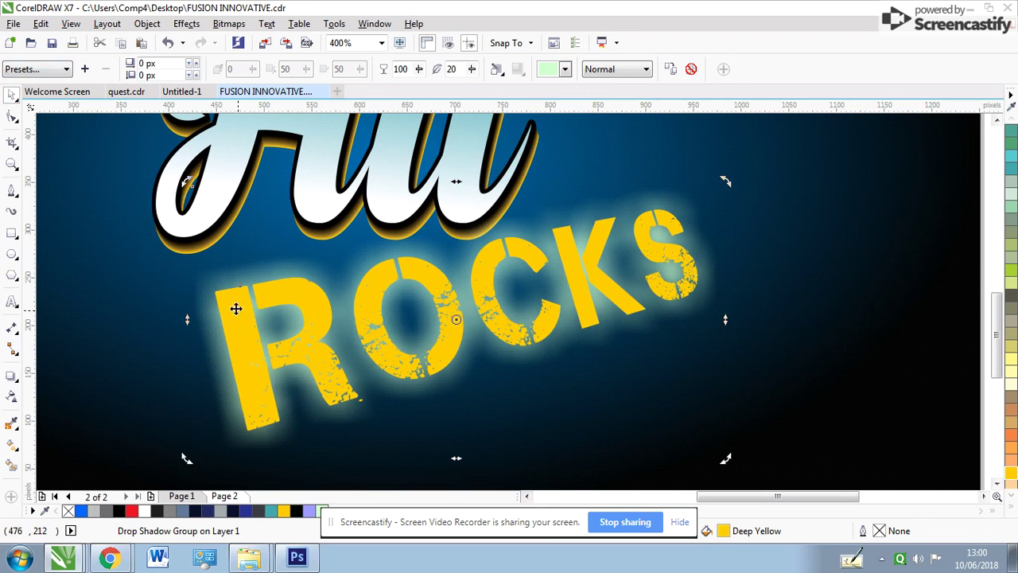
Break the glow apart from ROCKS and nudge the text slightly left
right_click(249, 283)
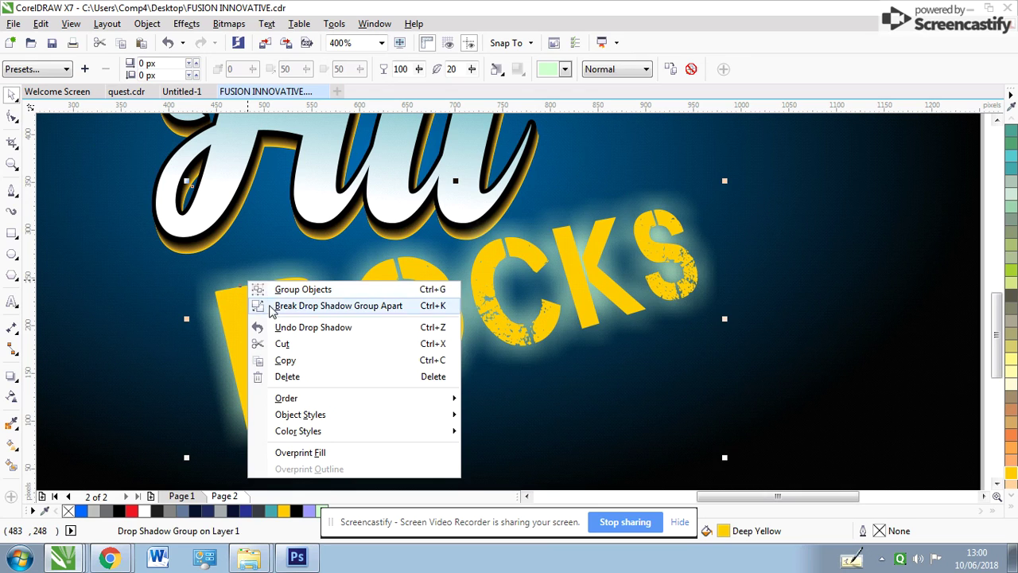
click(270, 307)
click(209, 313)
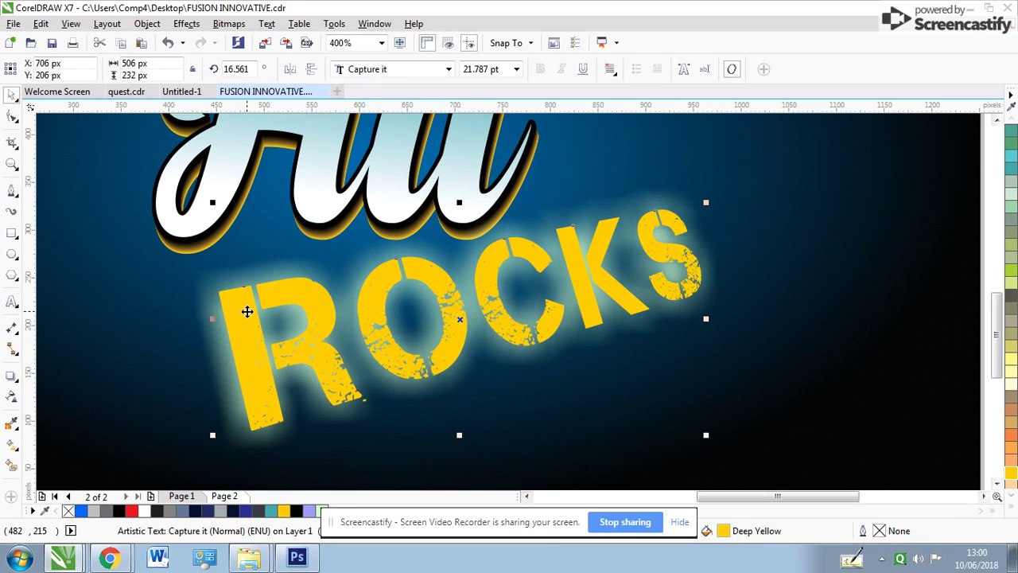
key(Left)
Give ROCKS a black 1.5 pt outline
key(F12)
click(414, 183)
click(390, 253)
click(479, 416)
Make the outline corners and caps round, placed behind the fill and scaled with the text
key(F12)
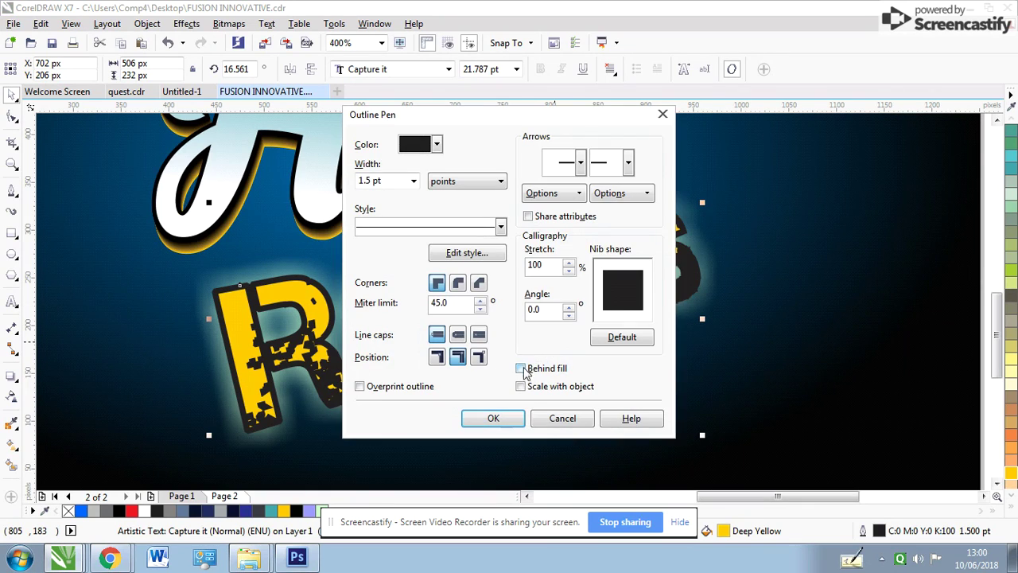
click(459, 284)
click(458, 334)
click(521, 368)
click(520, 387)
key(Return)
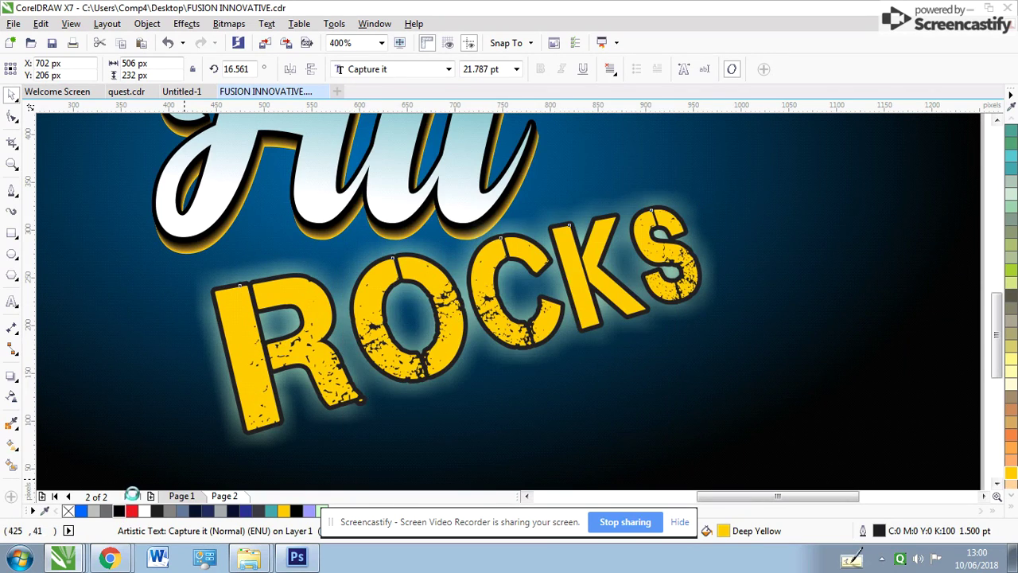
Select the background, fit the page, and preview the finished artwork full-screen
click(186, 373)
key(shift+F4)
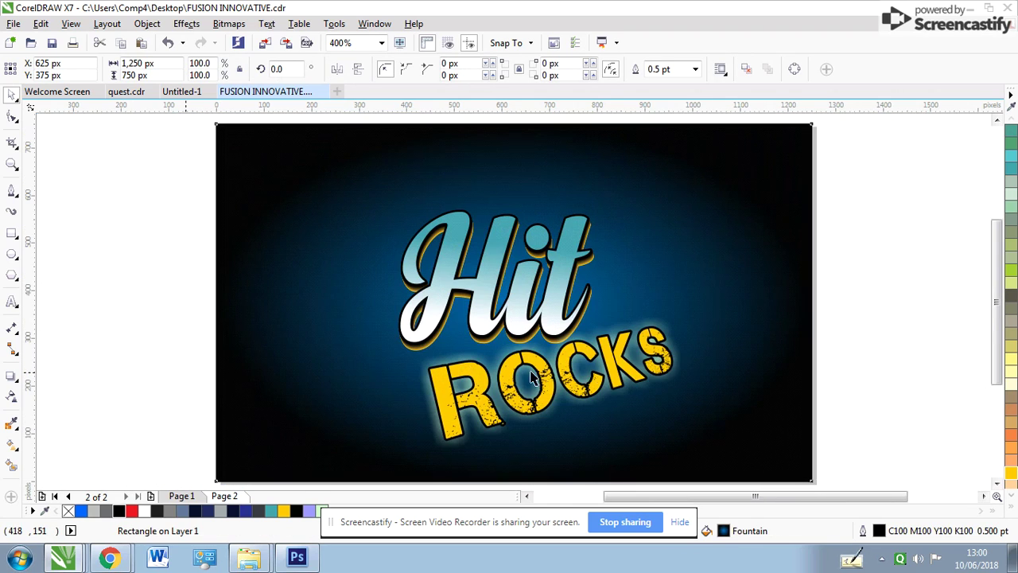
key(F9)
key(Escape)
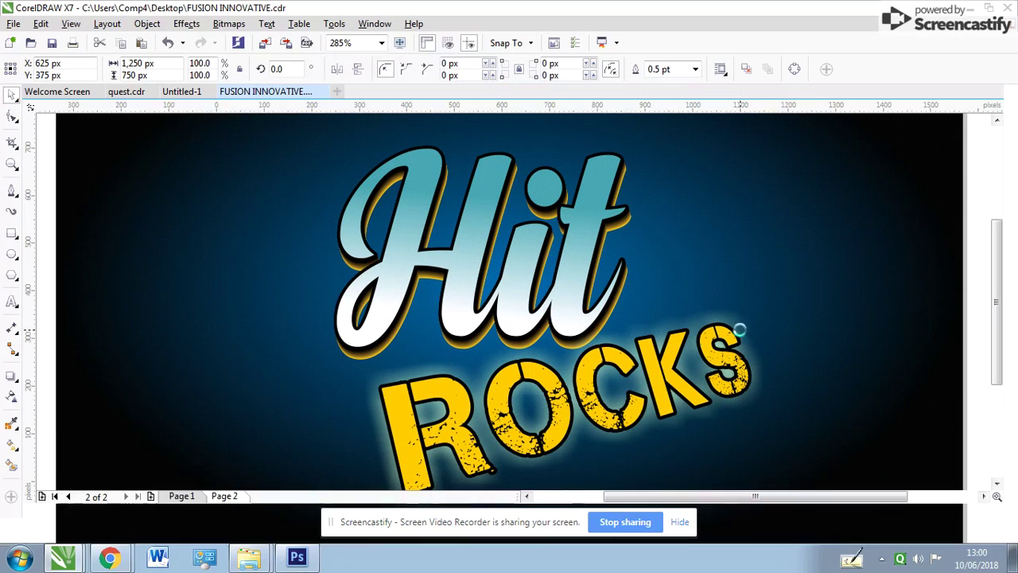